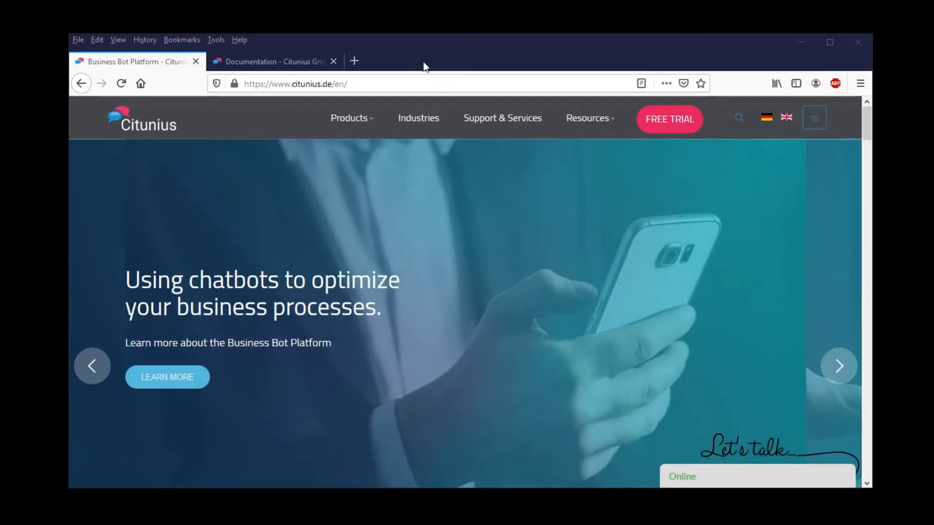
# - Go from Products > Community Edition to the download portal and pick the VMware downloads
pyautogui.moveTo(365, 124)
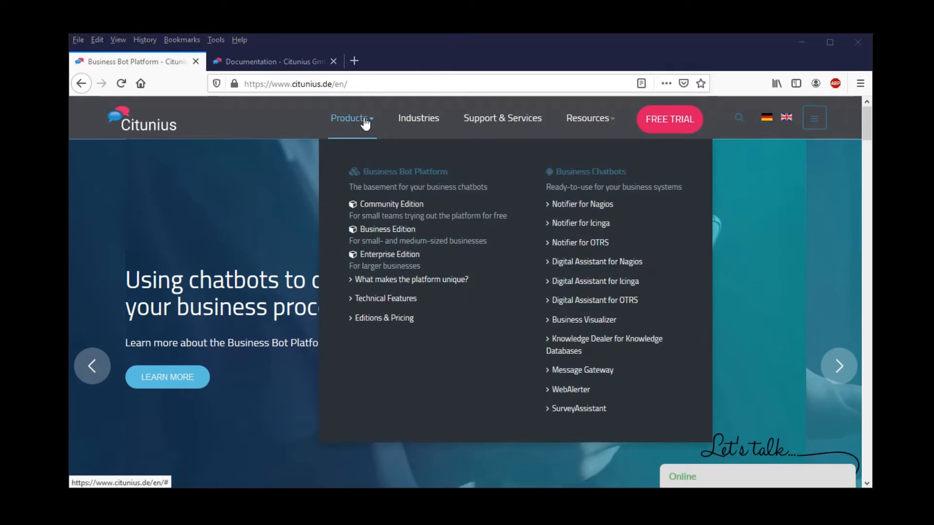
pyautogui.click(395, 208)
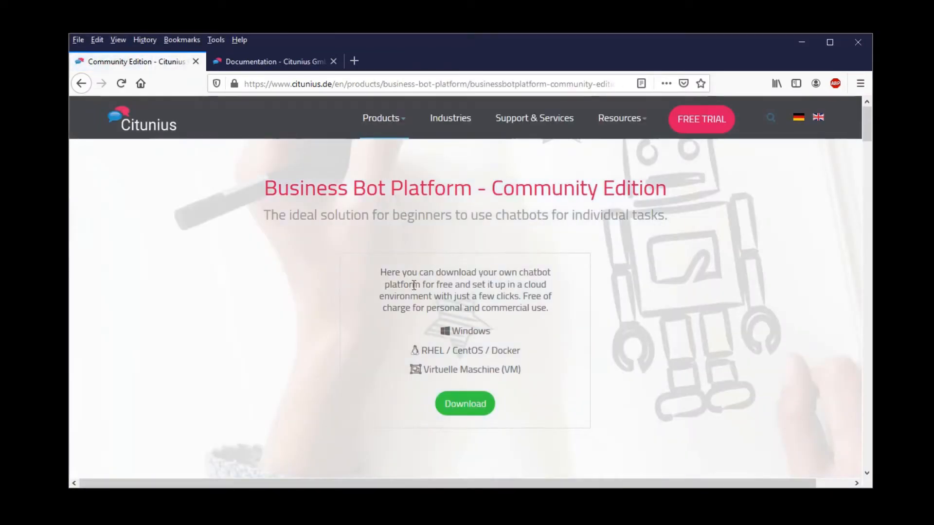
pyautogui.click(459, 413)
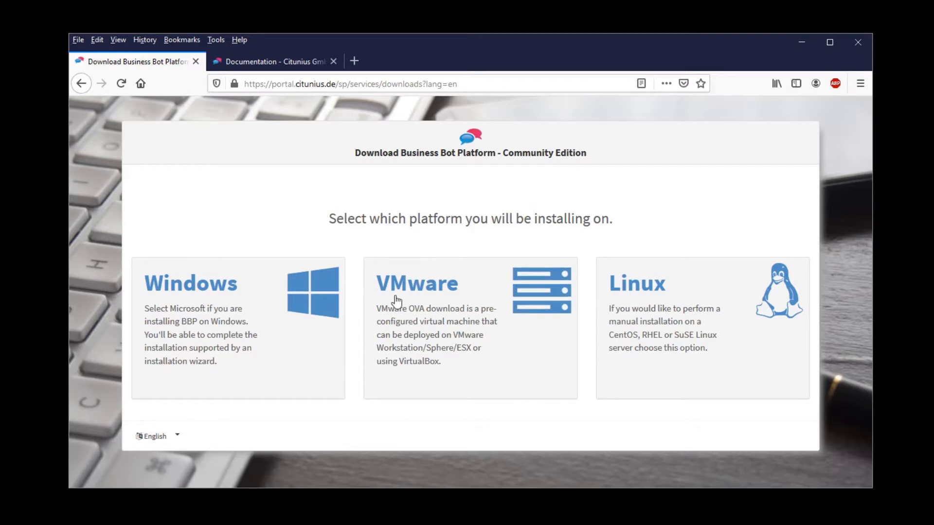
pyautogui.click(429, 295)
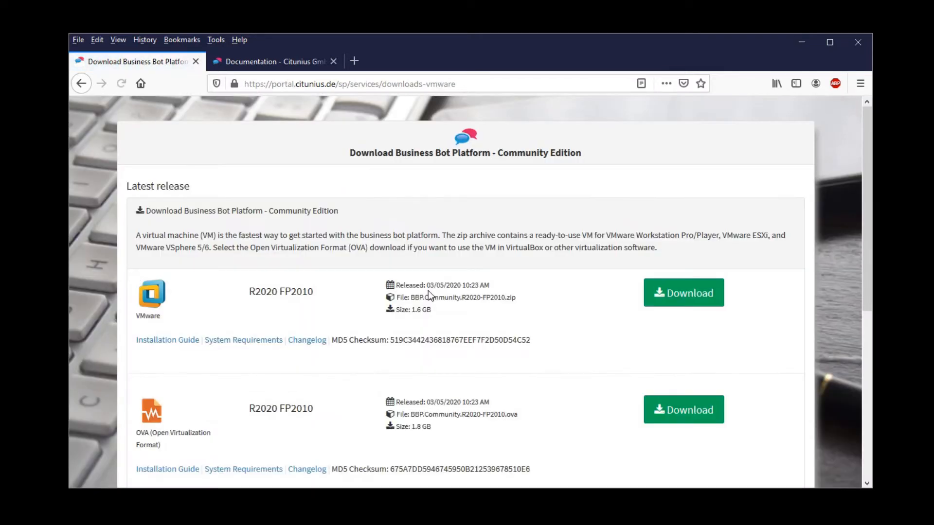
# - Scroll to Latest release and highlight the zip and BBP.Community.R2020-FP2010.ova file names
pyautogui.scroll(-1, 430, 295)
pyautogui.scroll(-1, 428, 291)
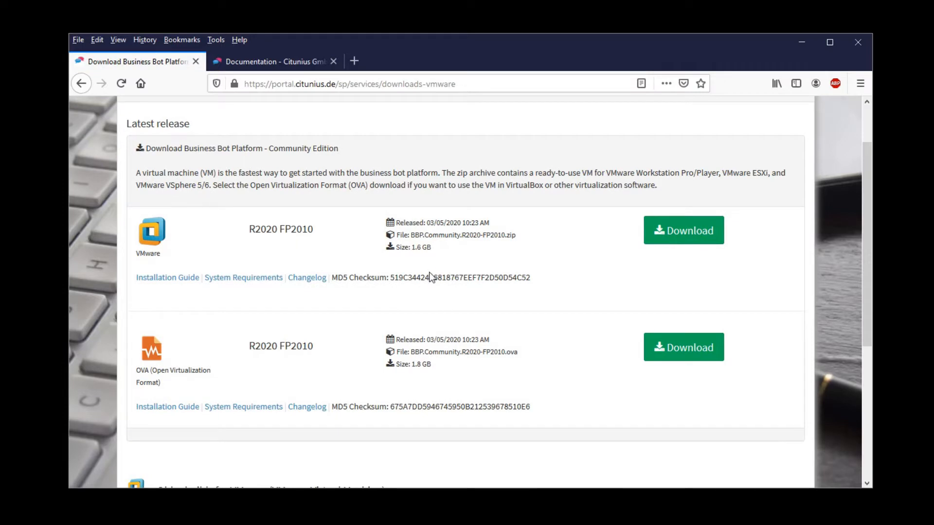
pyautogui.moveTo(411, 235); pyautogui.dragTo(514, 235)
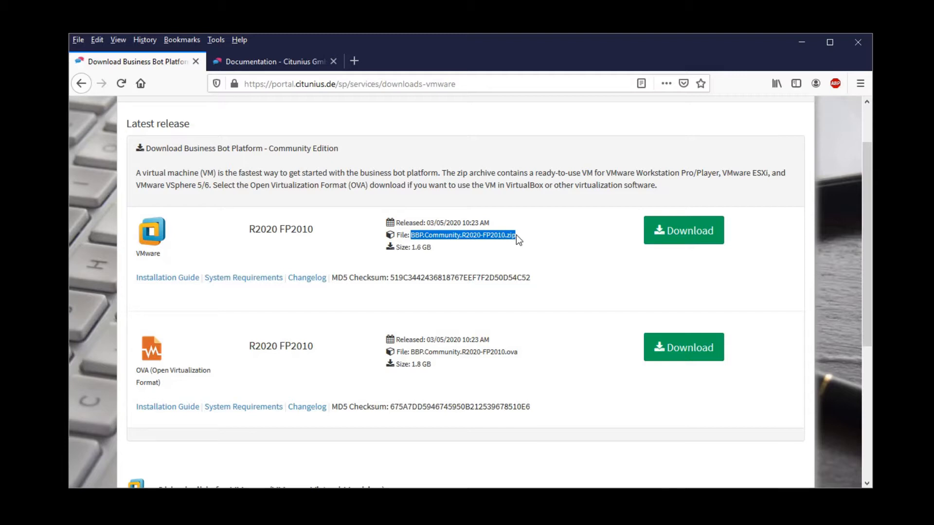
pyautogui.moveTo(412, 355)
pyautogui.mouseDown()
pyautogui.moveTo(524, 354)
pyautogui.moveTo(411, 354)
pyautogui.mouseUp()
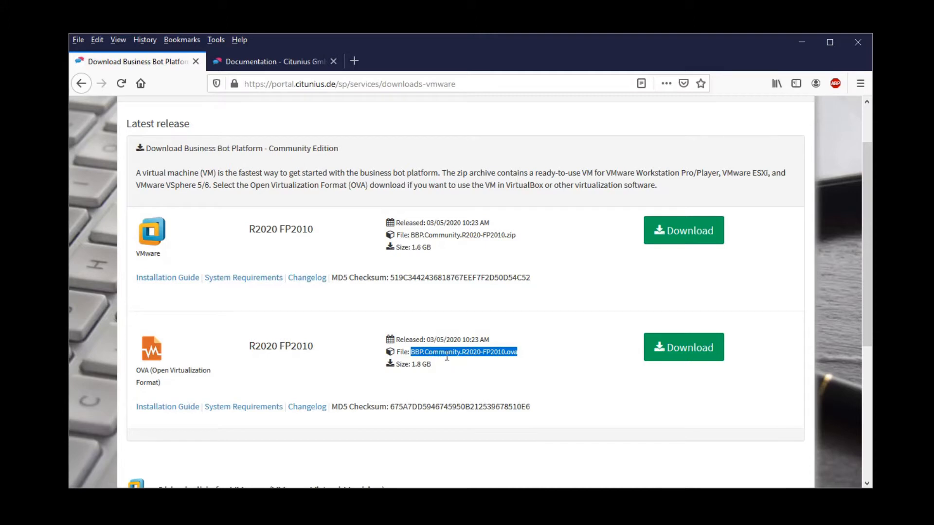
pyautogui.click(515, 353)
pyautogui.moveTo(515, 352); pyautogui.dragTo(424, 352)
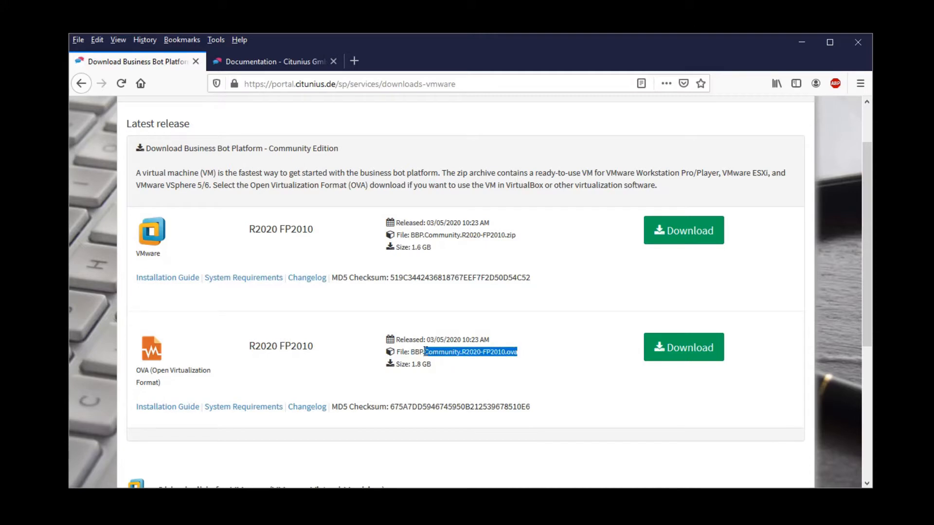
# - Save the BBP.Community.R2020-FP2010 OVA package and open the Downloads folder
pyautogui.click(698, 351)
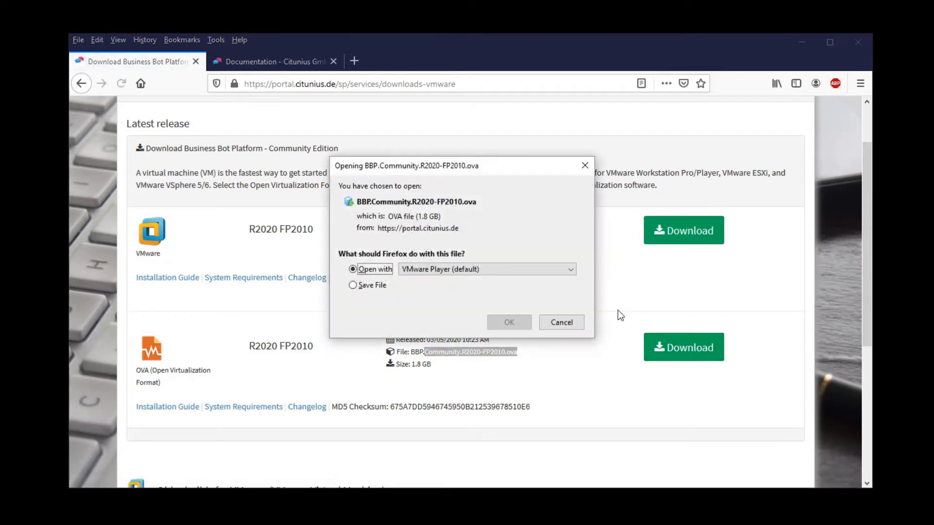
pyautogui.click(384, 288)
pyautogui.click(509, 322)
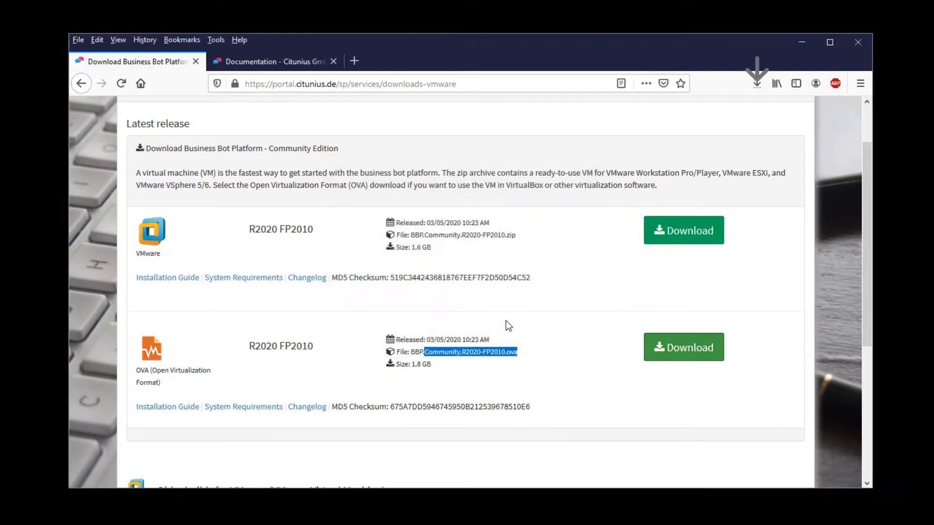
pyautogui.click(757, 85)
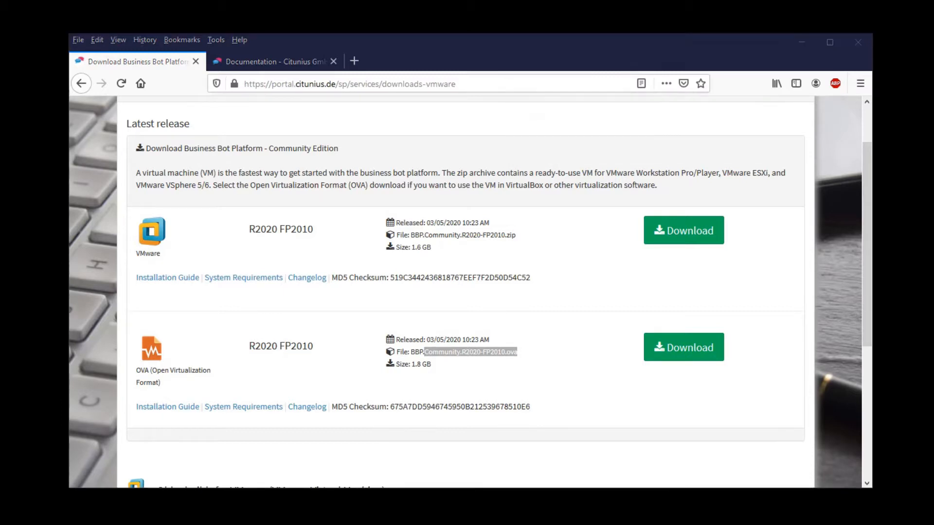
pyautogui.moveTo(342, 119); pyautogui.dragTo(421, 110)
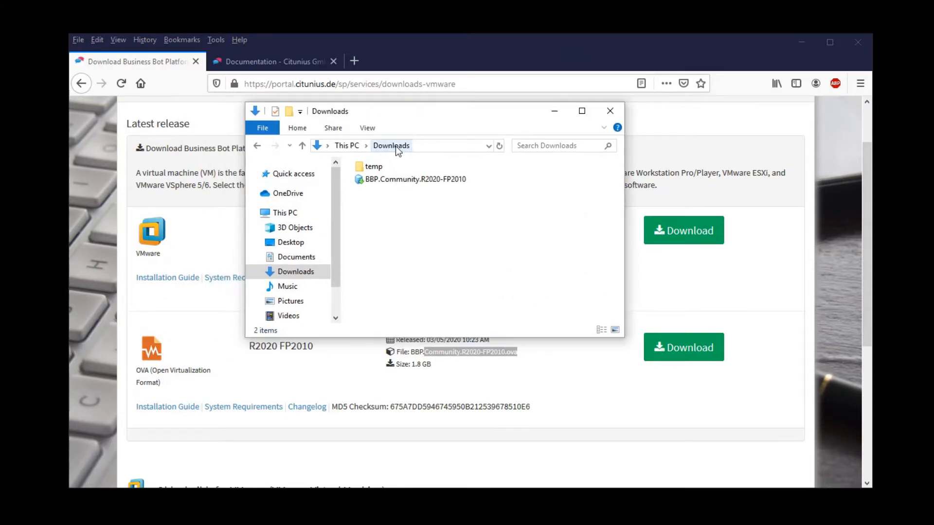
# - Open the downloaded BBP.Community.R2020-FP2010 OVA so VMware Player offers to import it
pyautogui.click(392, 180)
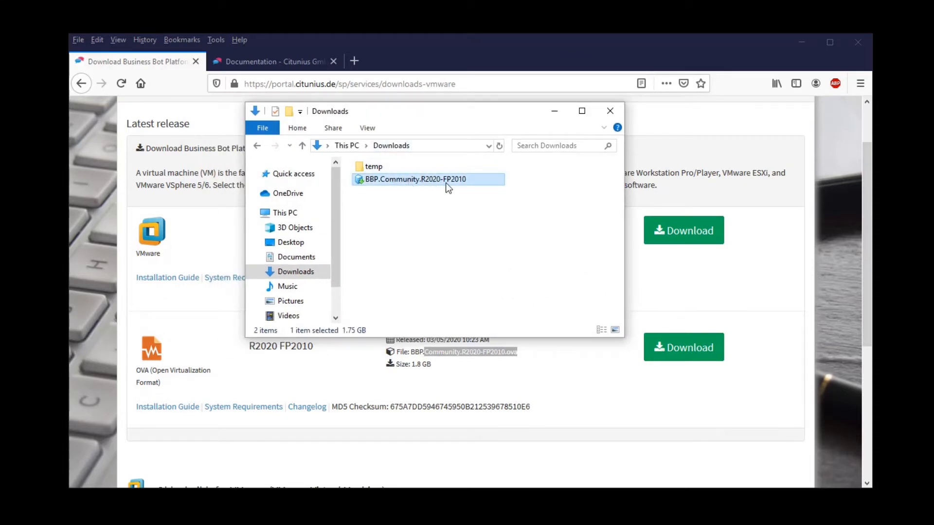
pyautogui.moveTo(389, 180)
pyautogui.doubleClick(389, 182)
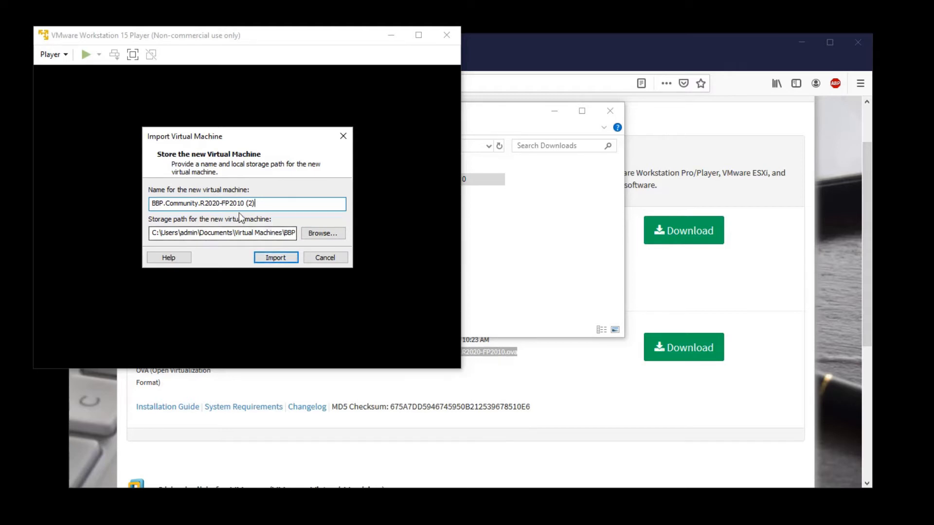
# - Import the VM as BBP.Community.R2020-FP2010 (2) and let CentOS boot
pyautogui.click(274, 259)
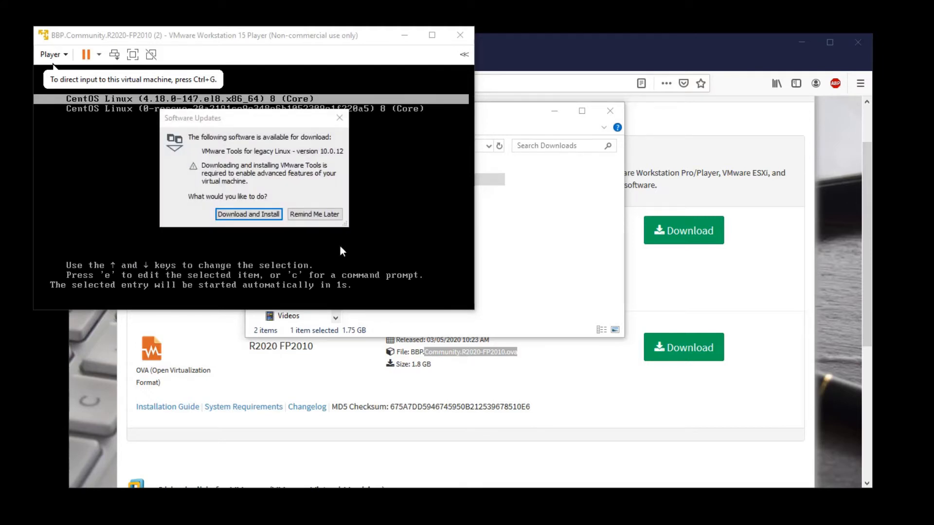
pyautogui.click(310, 213)
# - Postpone the VMware Tools update and log in to the VM console as root
pyautogui.click(311, 214)
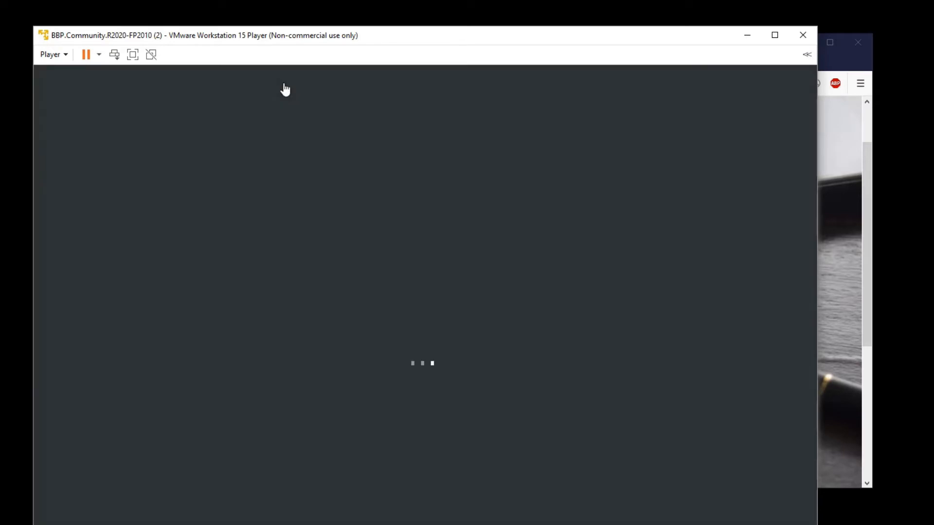
pyautogui.click(335, 524)
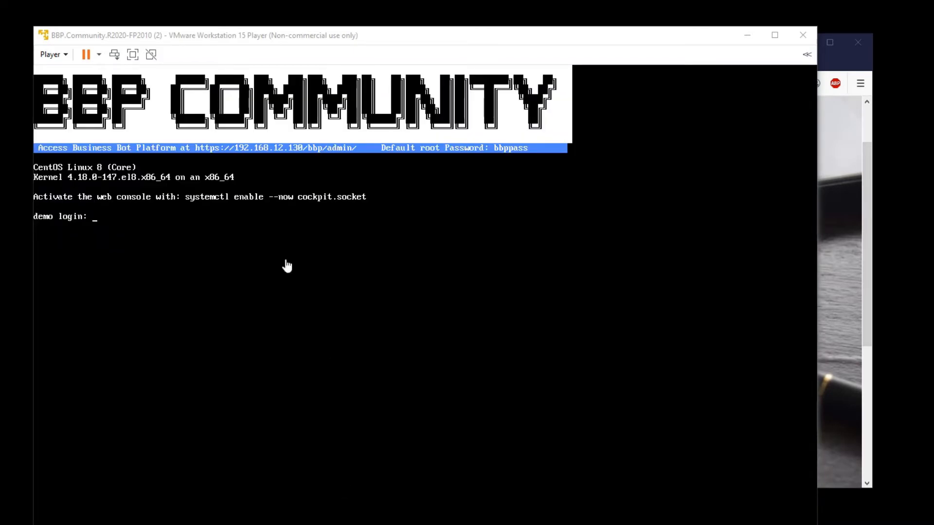
pyautogui.click(194, 232)
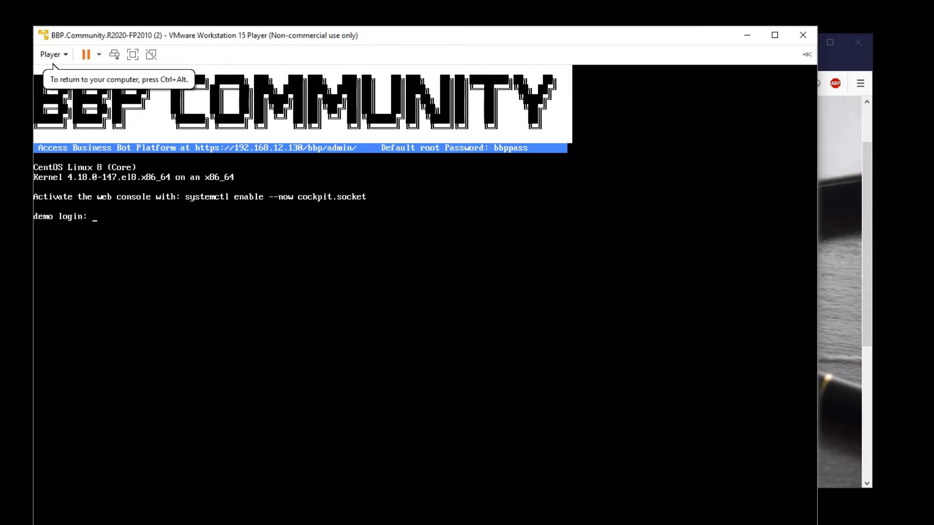
pyautogui.write('root')
pyautogui.press('Return')
pyautogui.press('Return')
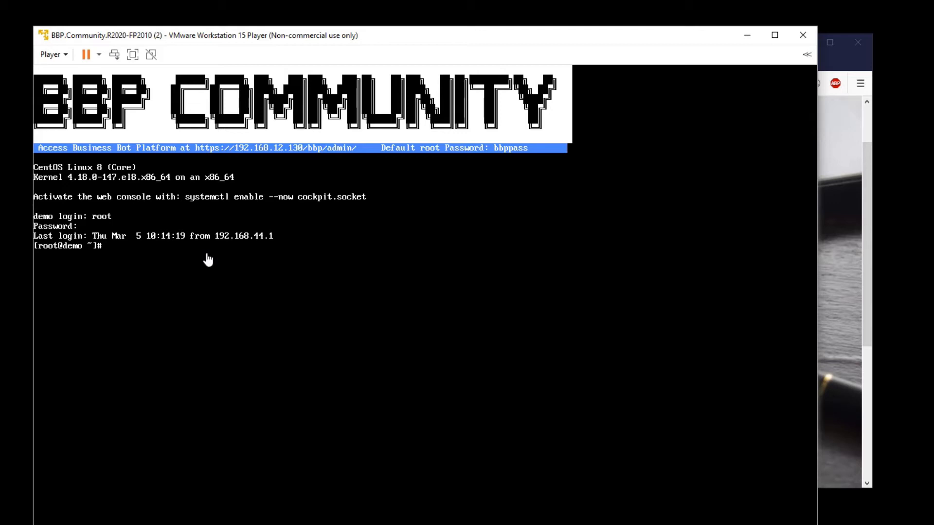
pyautogui.click(857, 181)
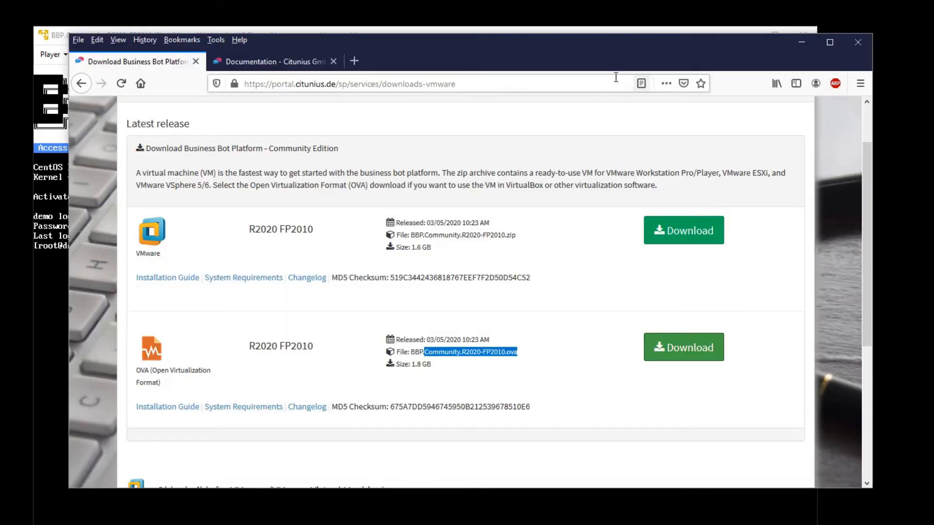
pyautogui.click(355, 60)
pyautogui.moveTo(384, 40); pyautogui.dragTo(379, 165)
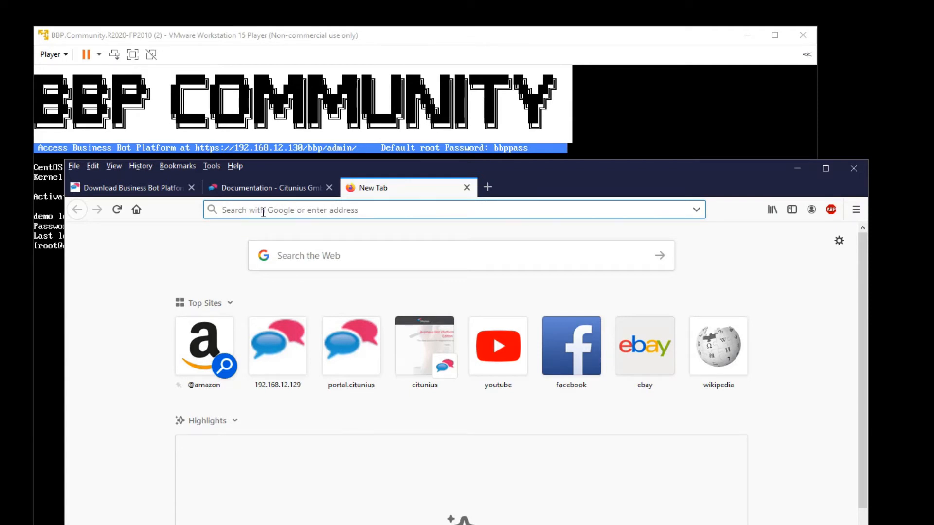
pyautogui.write('htt')
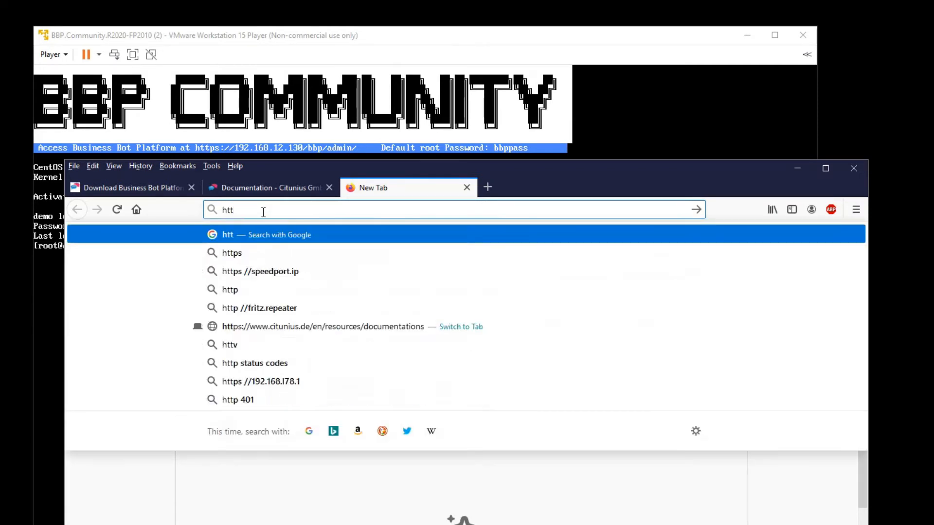
pyautogui.write('ps')
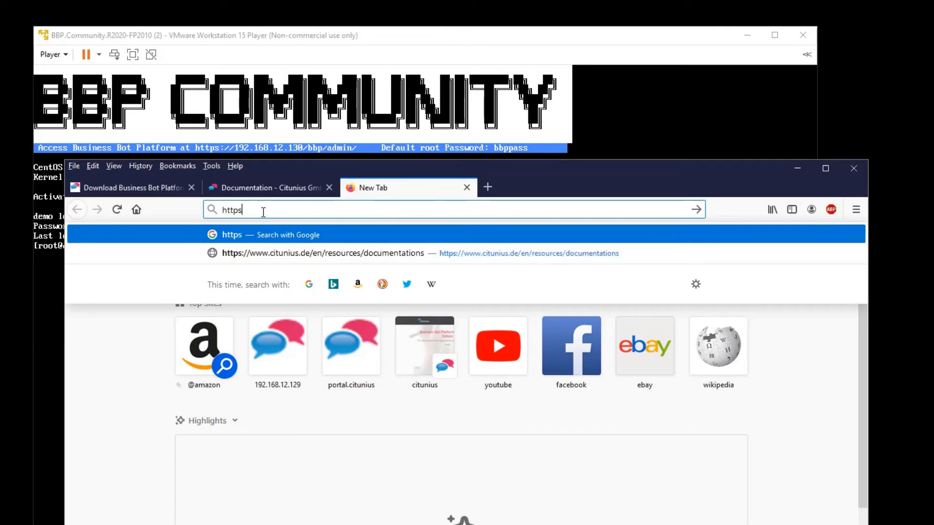
pyautogui.write('://')
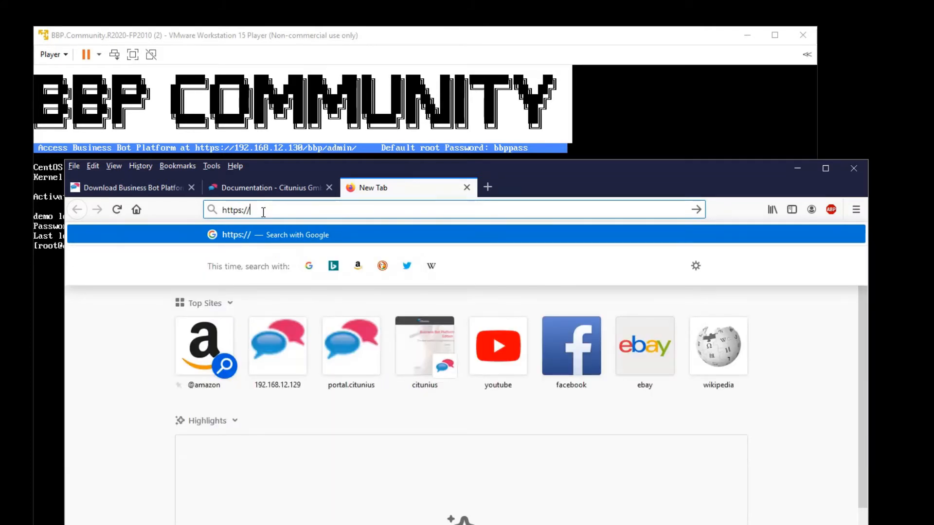
pyautogui.write('192.168.12.129:8443/')
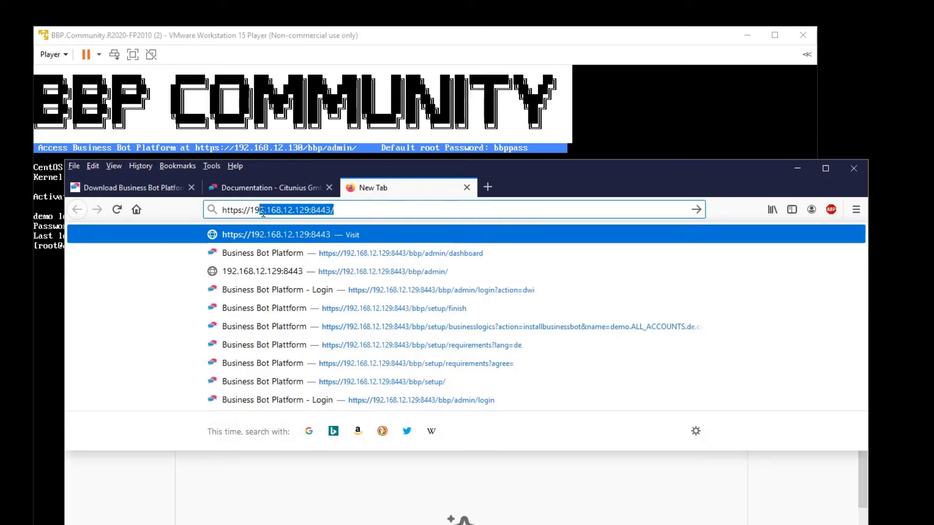
pyautogui.press('Down')
pyautogui.press('Down')
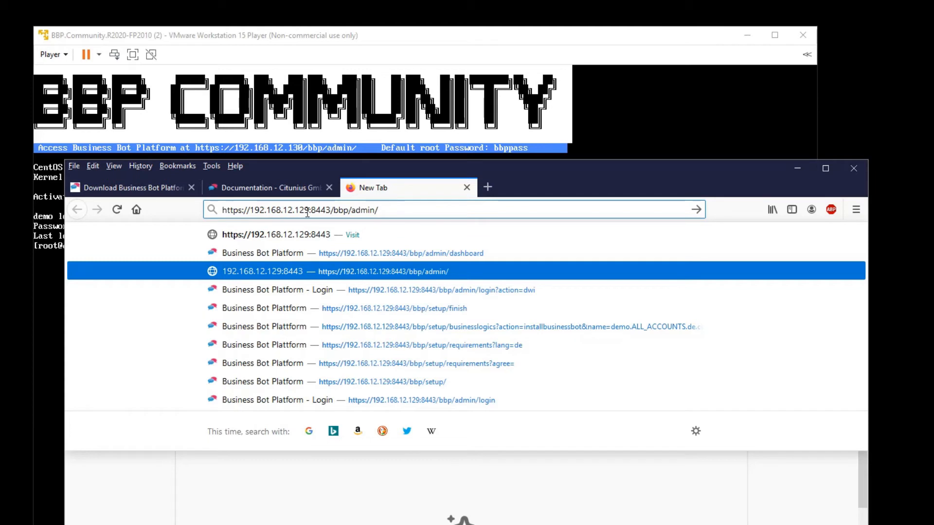
pyautogui.doubleClick(314, 212)
pyautogui.click(383, 212)
pyautogui.press('Return')
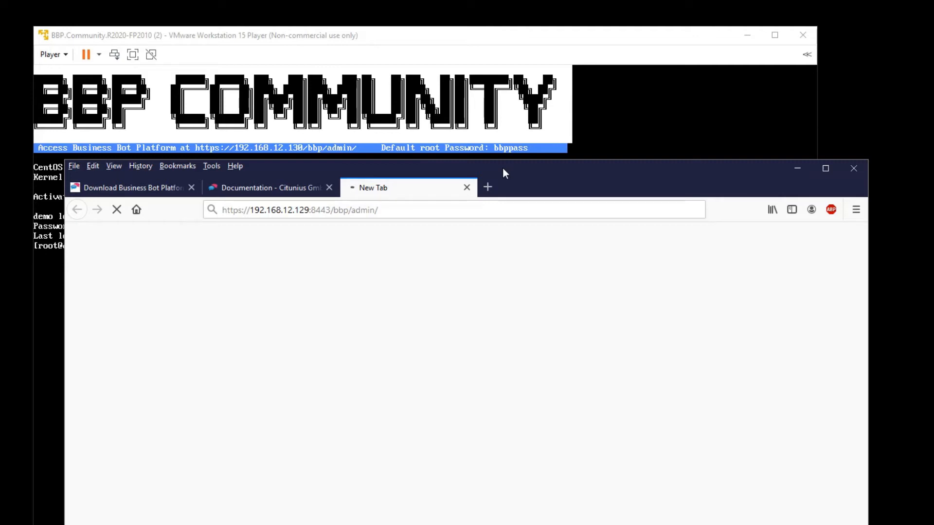
# - Correct the IP in the address to 192.168.12.130:8443 and load it
pyautogui.click(305, 211)
pyautogui.click(305, 211)
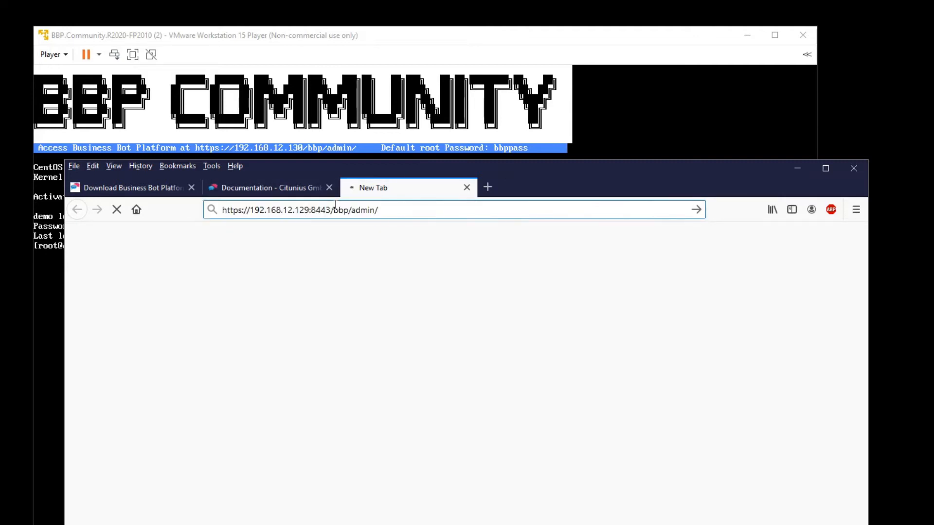
pyautogui.press('BackSpace')
pyautogui.press('Delete')
pyautogui.write('30')
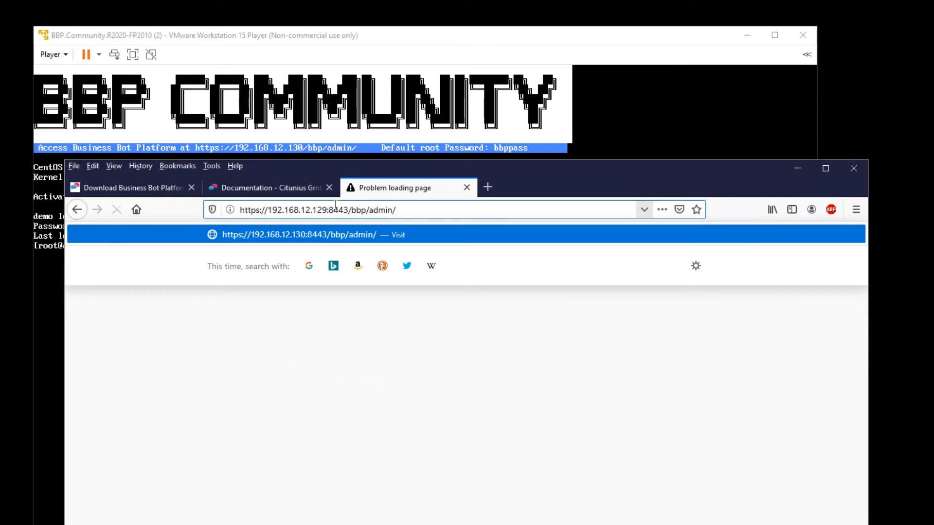
pyautogui.click(325, 210)
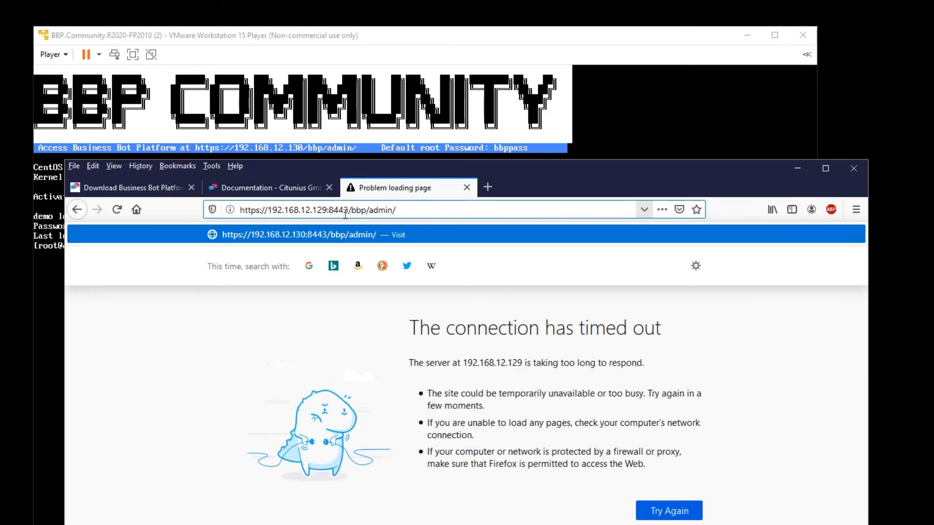
pyautogui.press('BackSpace')
pyautogui.press('BackSpace')
pyautogui.write('30')
pyautogui.press('Return')
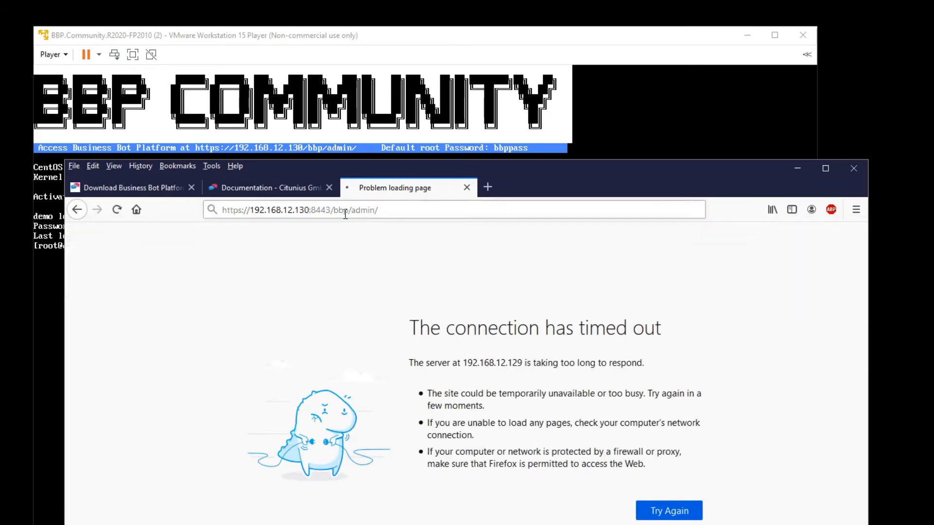
# - Accept the self-signed certificate risk to reach the Business Bot Platform login page
pyautogui.moveTo(533, 172); pyautogui.dragTo(521, 47)
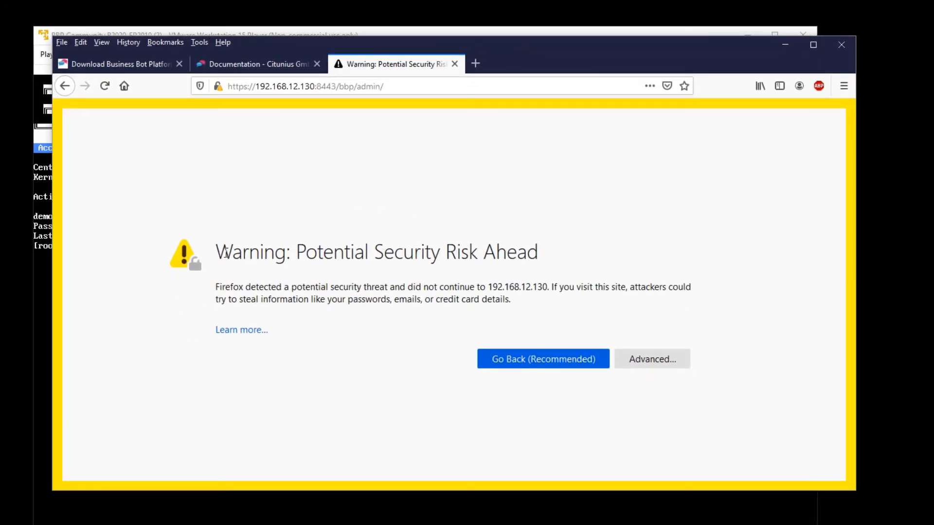
pyautogui.doubleClick(239, 89)
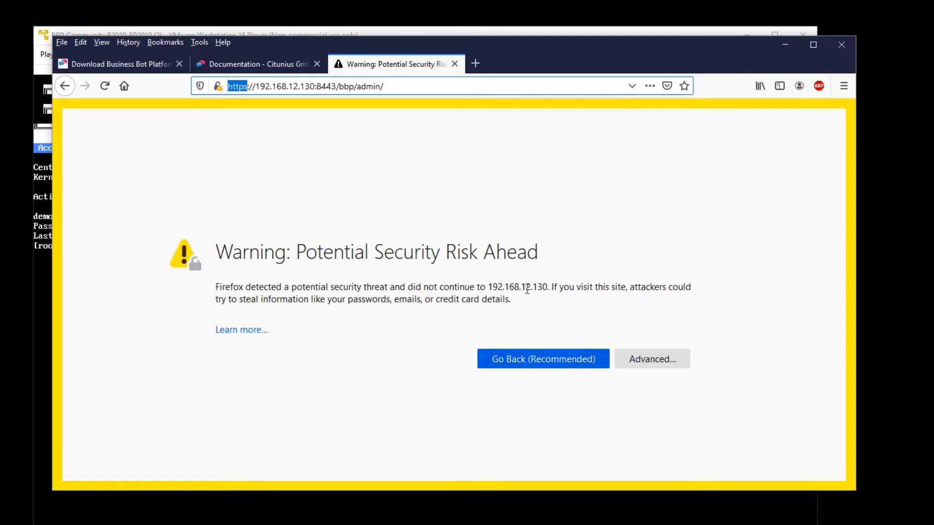
pyautogui.click(651, 360)
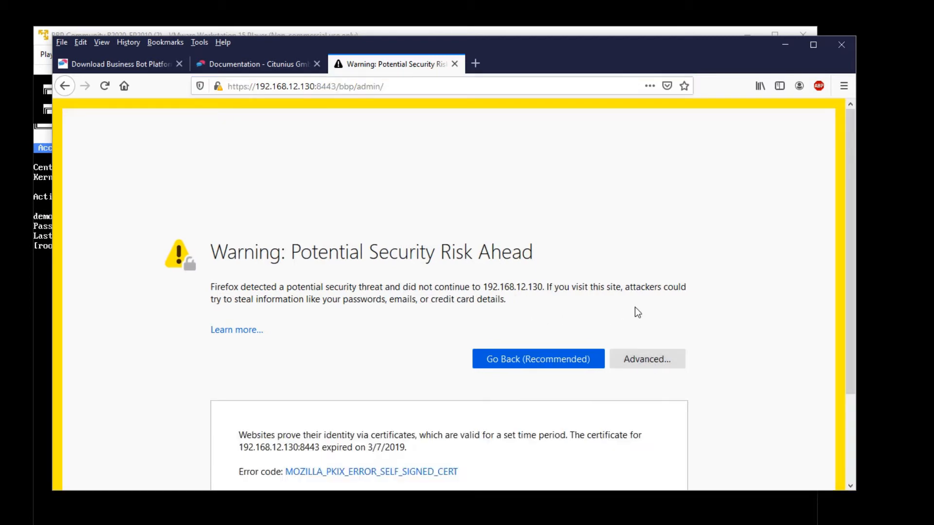
pyautogui.scroll(-3, 635, 311)
pyautogui.click(627, 436)
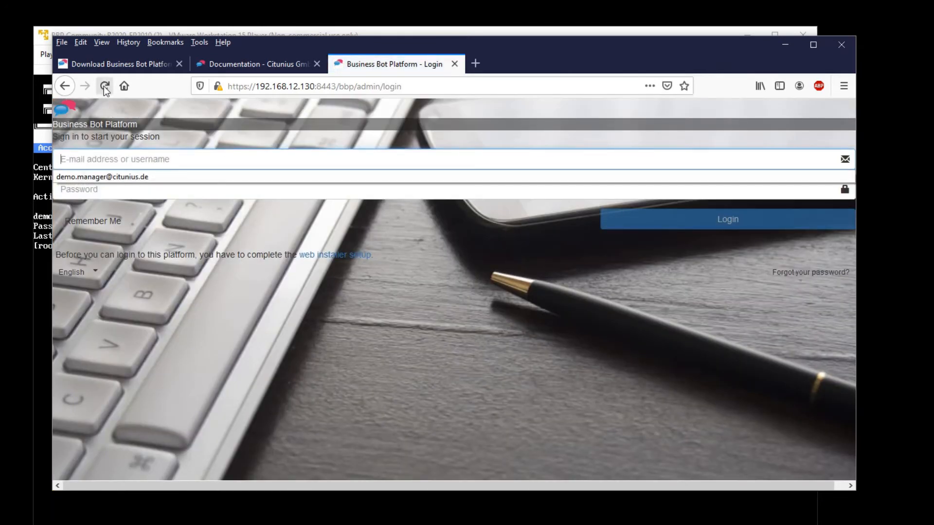
# - Reload the login page and follow the 'web installer setup' link in the orange notice
pyautogui.click(103, 86)
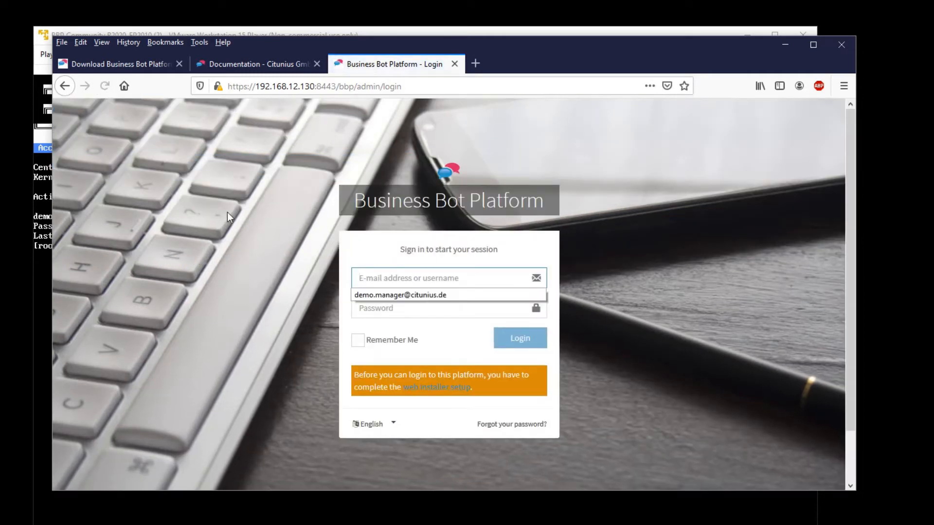
pyautogui.click(277, 285)
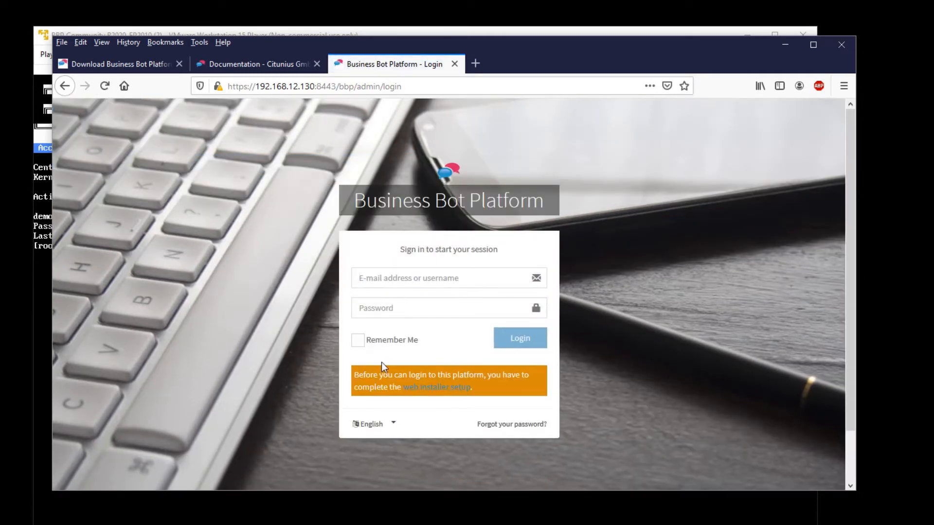
pyautogui.moveTo(359, 376); pyautogui.dragTo(508, 377)
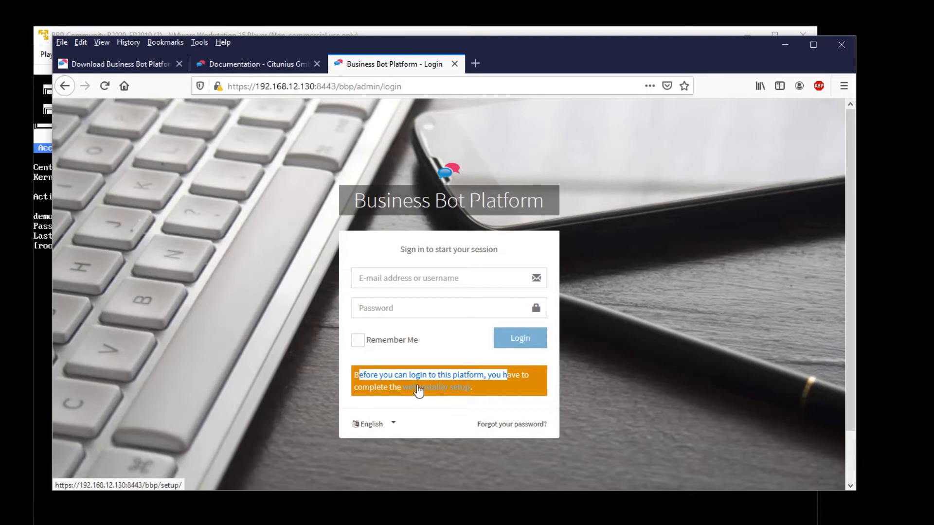
pyautogui.click(434, 392)
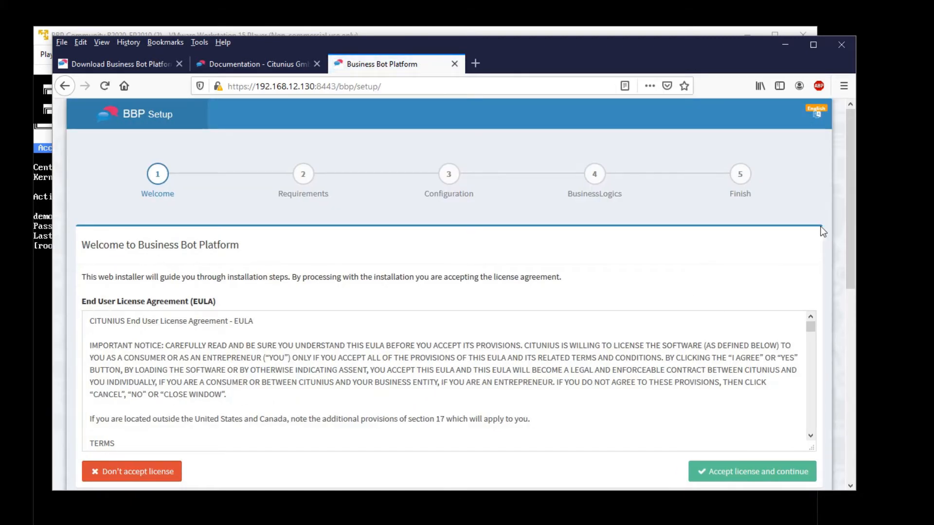
# - Accept the Citunius licence and scroll through the all-green Requirements checks
pyautogui.moveTo(850, 218); pyautogui.dragTo(815, 354)
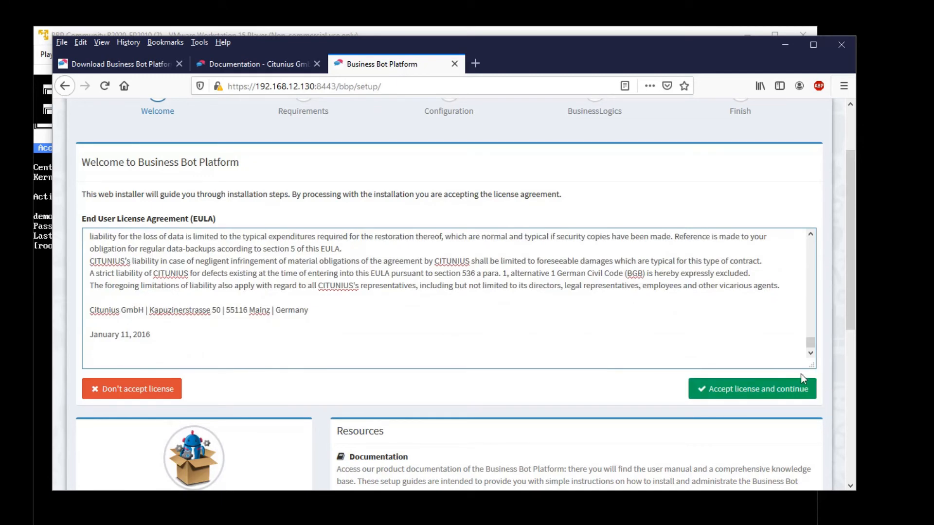
pyautogui.click(763, 389)
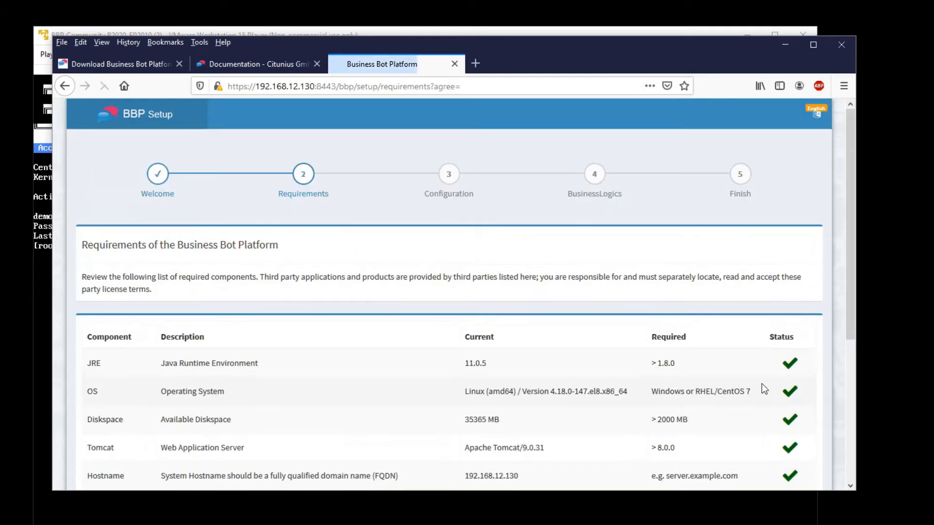
pyautogui.moveTo(848, 264); pyautogui.dragTo(856, 343)
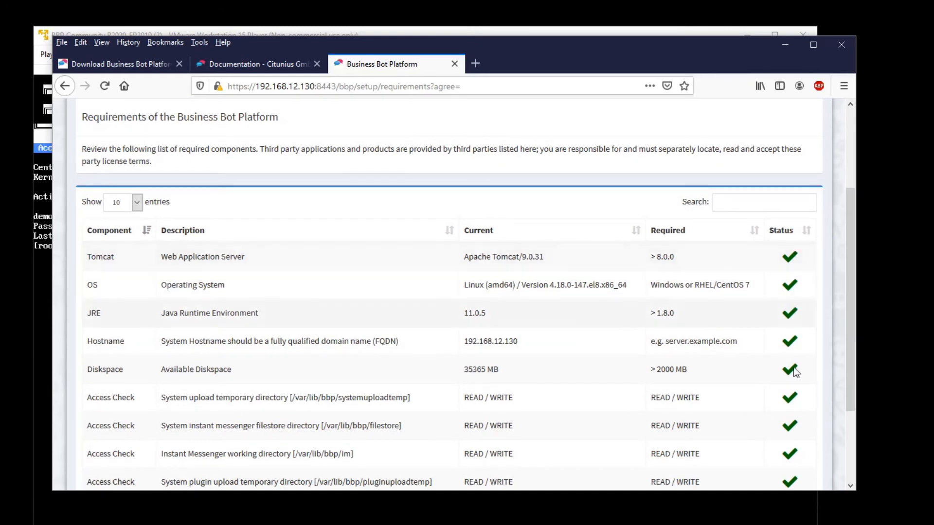
pyautogui.moveTo(850, 331); pyautogui.dragTo(841, 422)
# - Advance to the Database Resource step and review the MySQL fields (localhost, port 3306, database bbp)
pyautogui.click(785, 452)
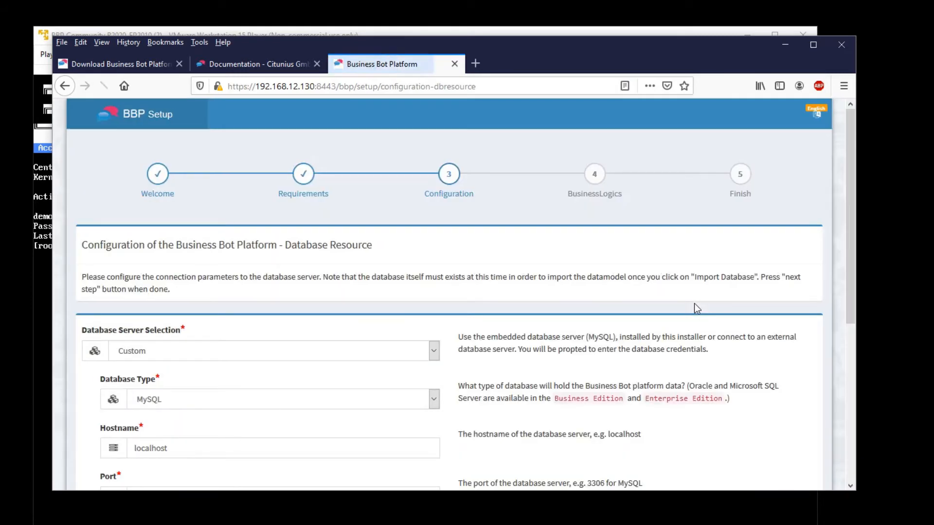
pyautogui.moveTo(847, 196); pyautogui.dragTo(853, 272)
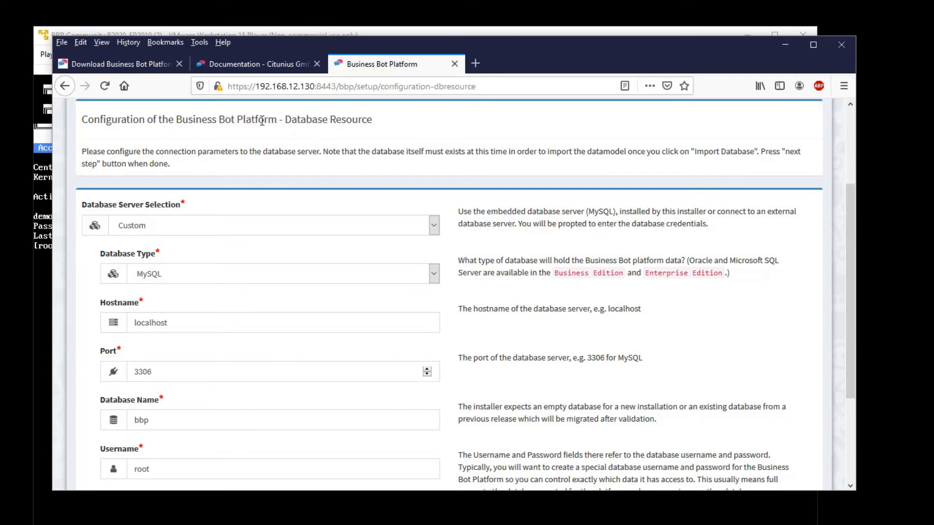
pyautogui.scroll(-2, 248, 146)
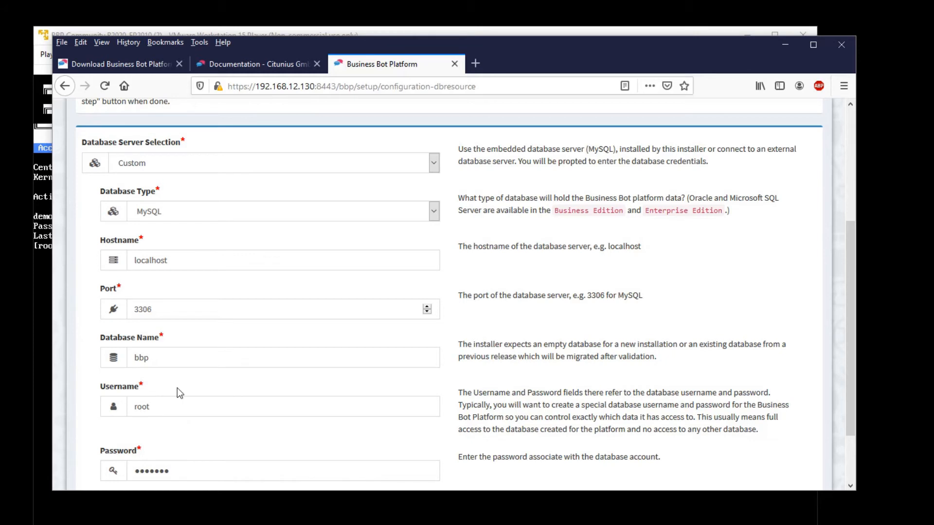
pyautogui.scroll(-3, 177, 387)
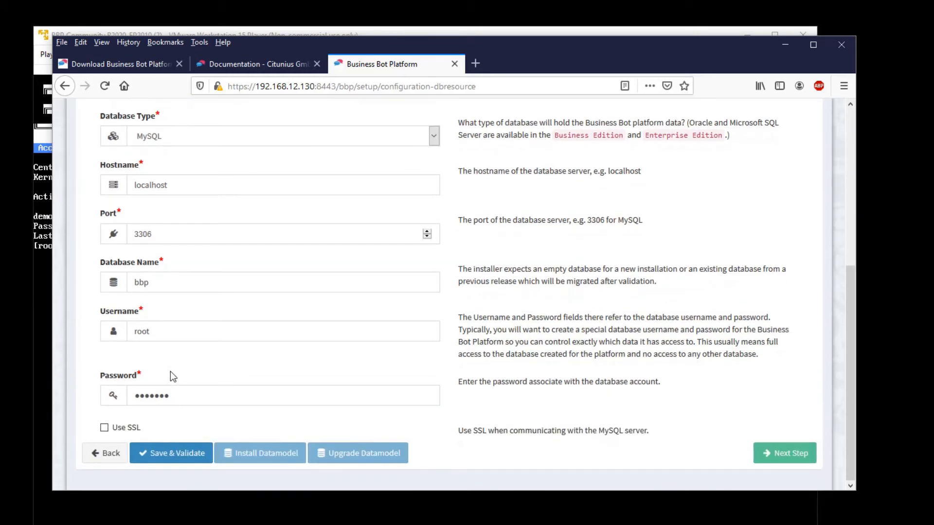
# - Save and validate the database settings, confirming the connection validated successfully
pyautogui.click(169, 455)
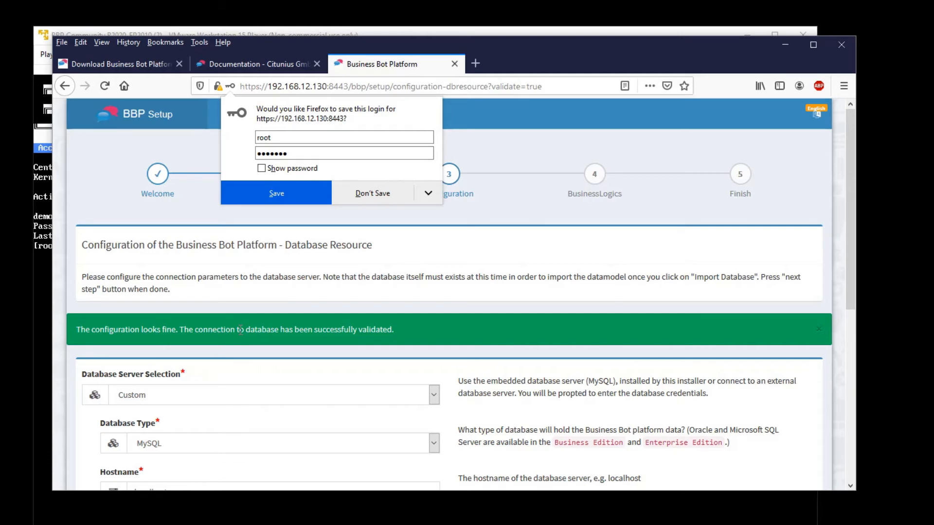
pyautogui.moveTo(263, 330); pyautogui.dragTo(394, 332)
pyautogui.scroll(-2, 204, 312)
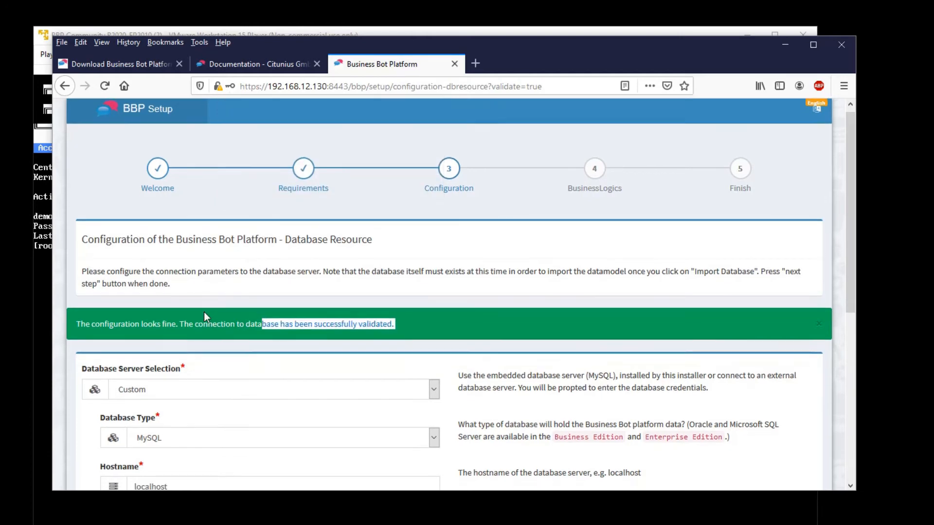
pyautogui.scroll(-5, 223, 295)
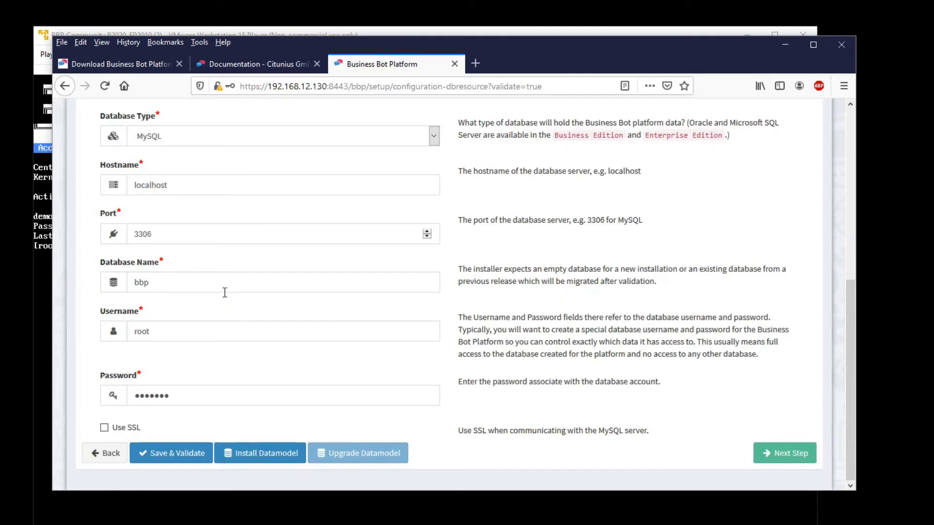
# - Install the data model into the bbp database and confirm the database-created message
pyautogui.click(252, 455)
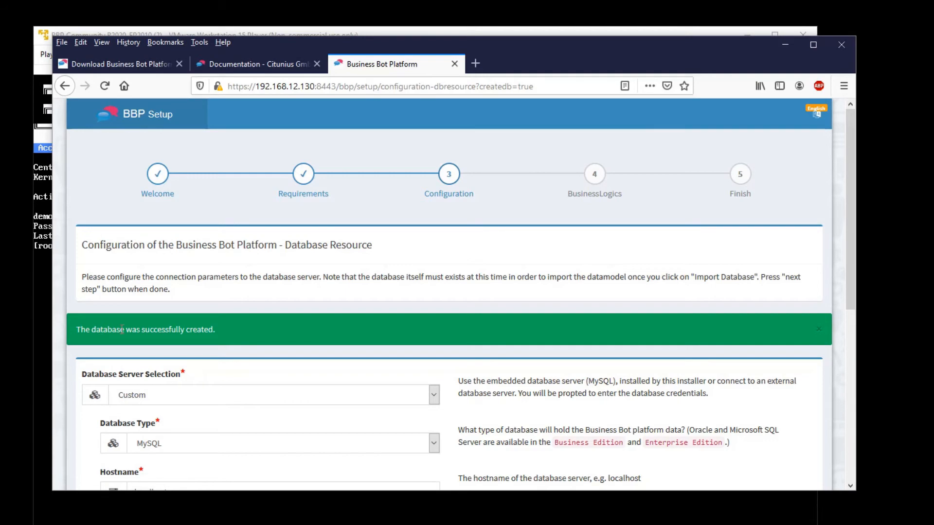
pyautogui.moveTo(100, 329); pyautogui.dragTo(214, 331)
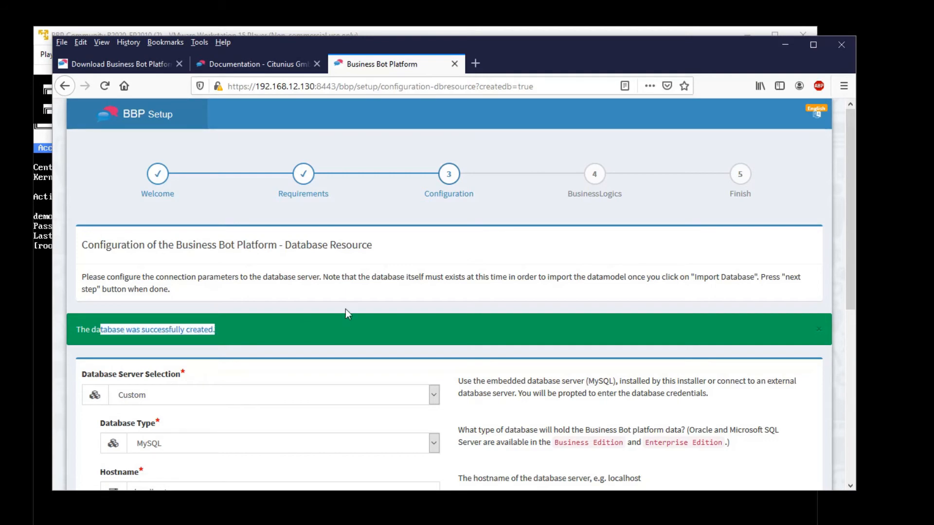
pyautogui.scroll(-1, 346, 312)
pyautogui.scroll(-5, 345, 314)
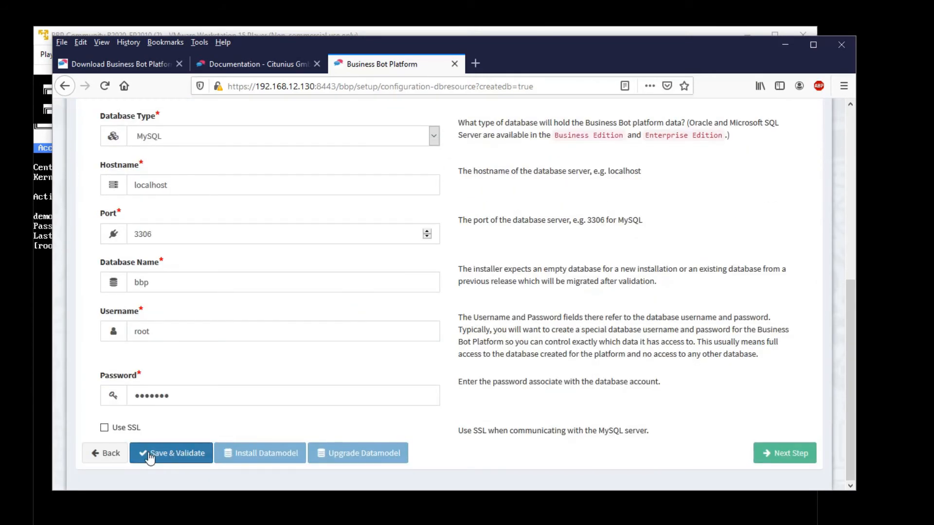
# - Re-validate the connection, declining the browser's password save, and confirm the database is up to date
pyautogui.click(171, 456)
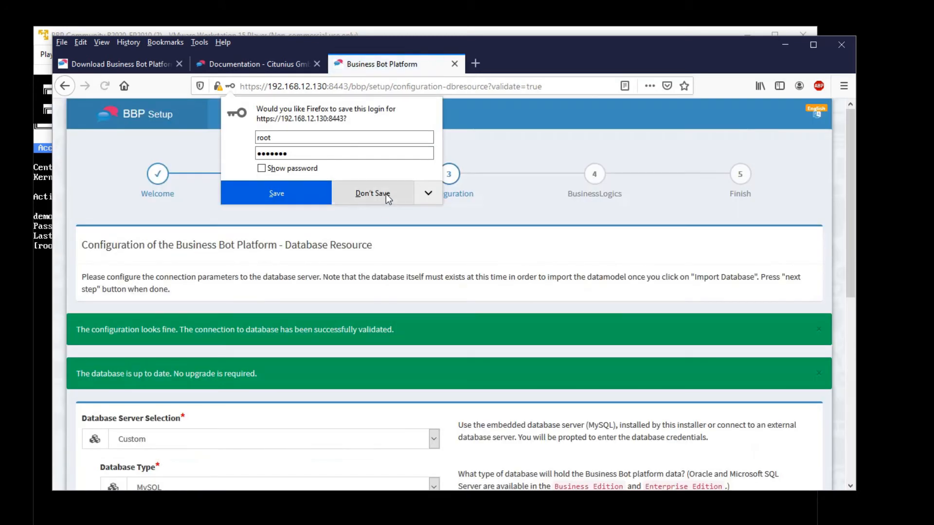
pyautogui.click(372, 194)
pyautogui.moveTo(83, 375); pyautogui.dragTo(179, 375)
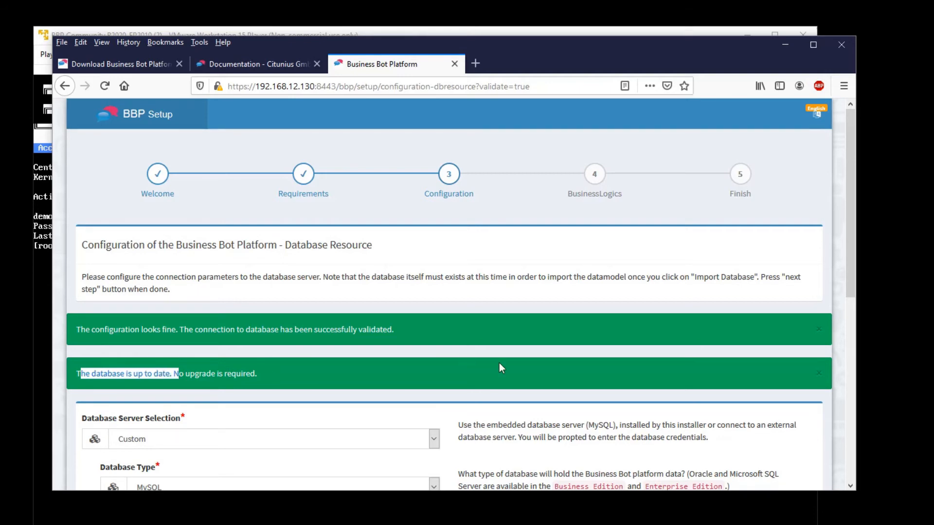
pyautogui.scroll(-5, 557, 365)
# - Submit the SMTP settings (mail.example.com, port 587, TLS) and continue to the administrator step
pyautogui.click(790, 457)
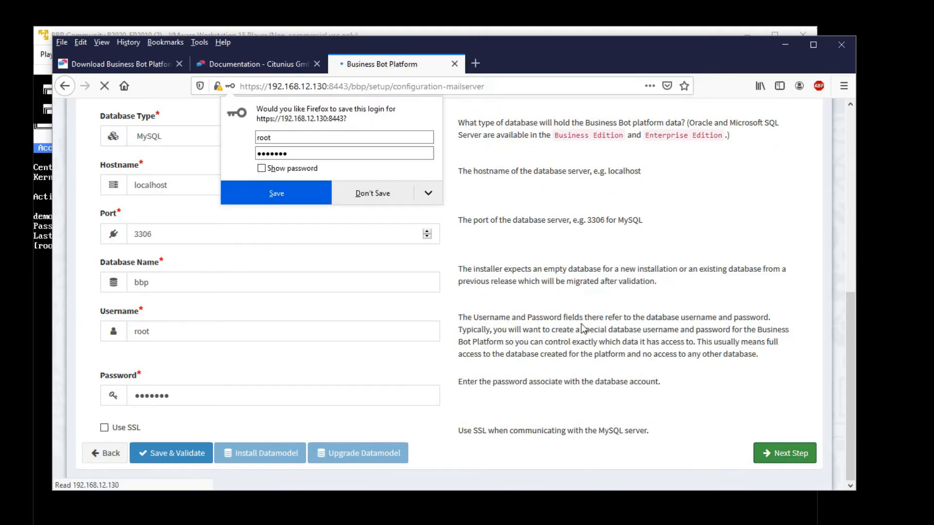
pyautogui.click(369, 194)
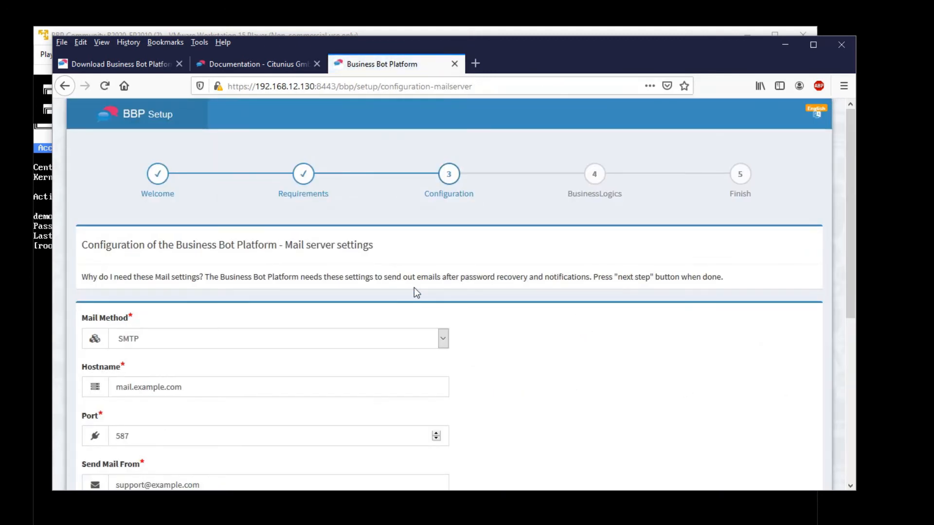
pyautogui.scroll(-4, 413, 287)
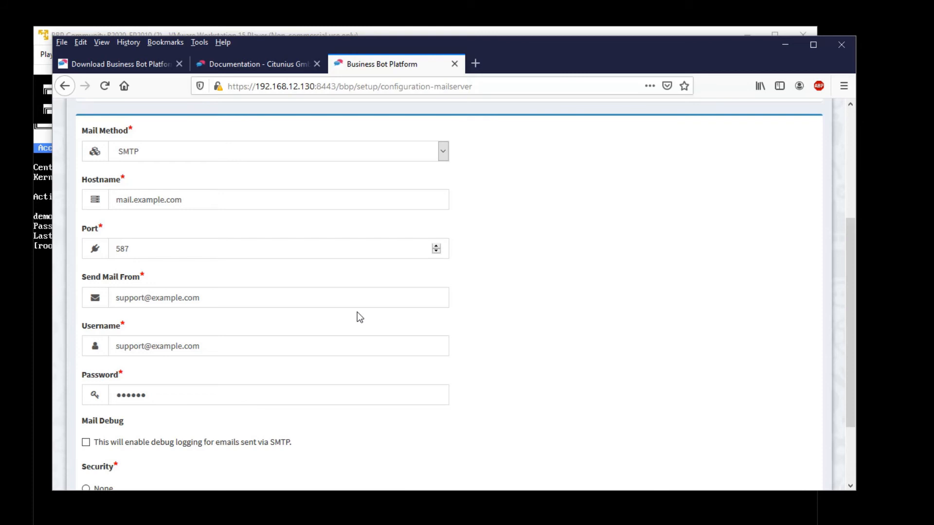
pyautogui.scroll(-3, 674, 315)
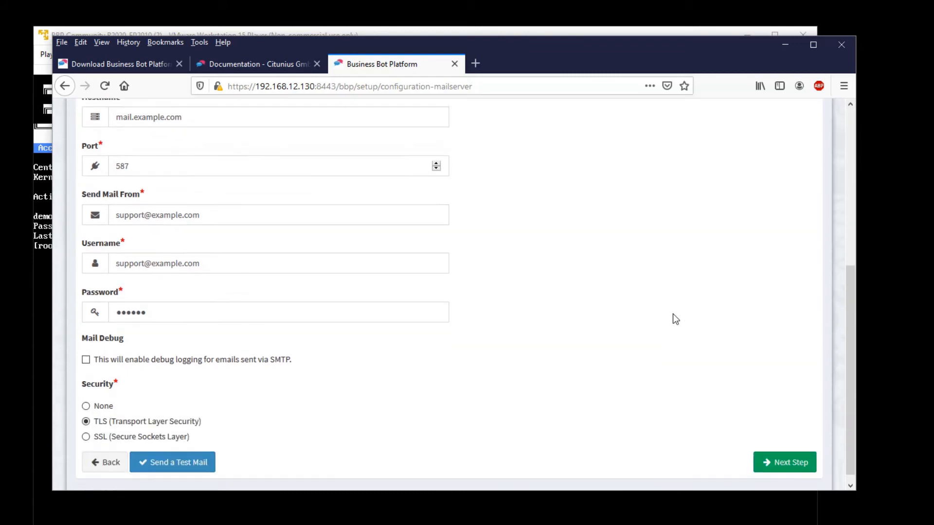
pyautogui.click(792, 457)
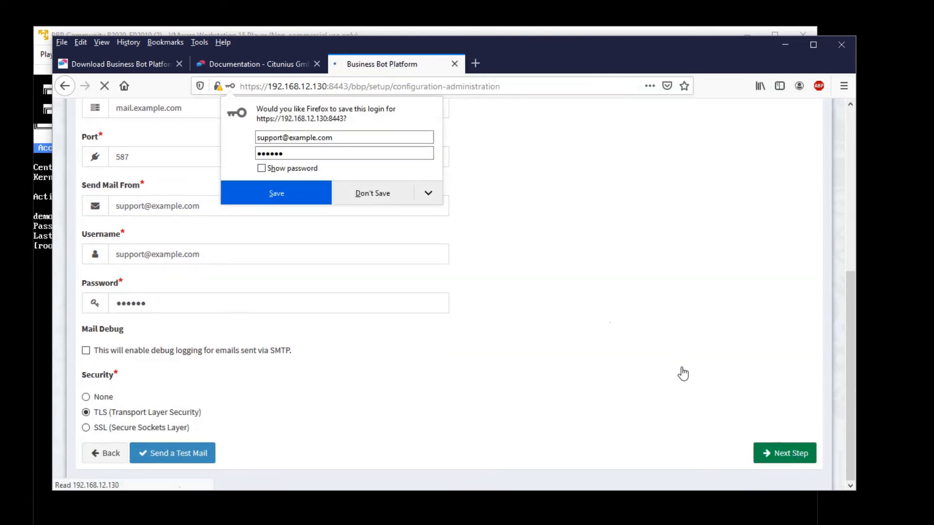
# - Keep the admin e-mail, enter a new eight-character password in both password fields, and submit
pyautogui.click(384, 197)
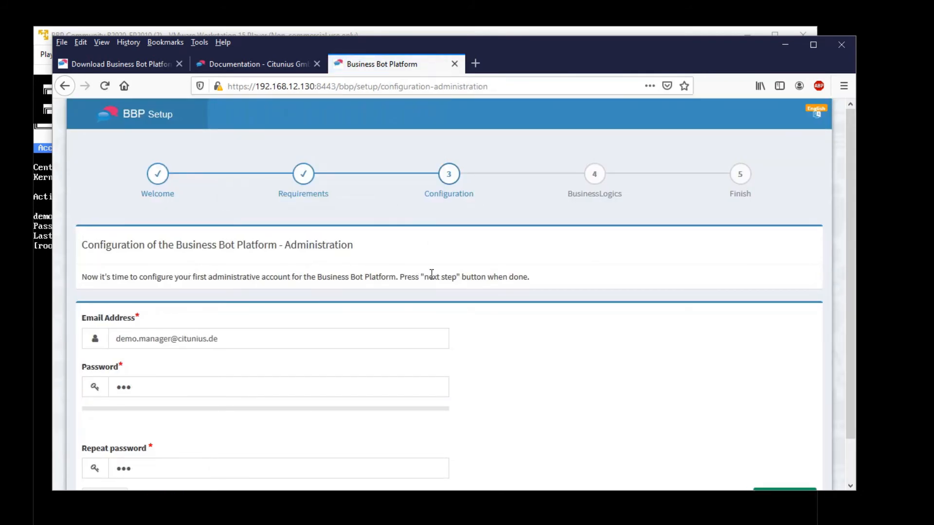
pyautogui.scroll(-2, 431, 273)
pyautogui.moveTo(230, 293); pyautogui.dragTo(91, 284)
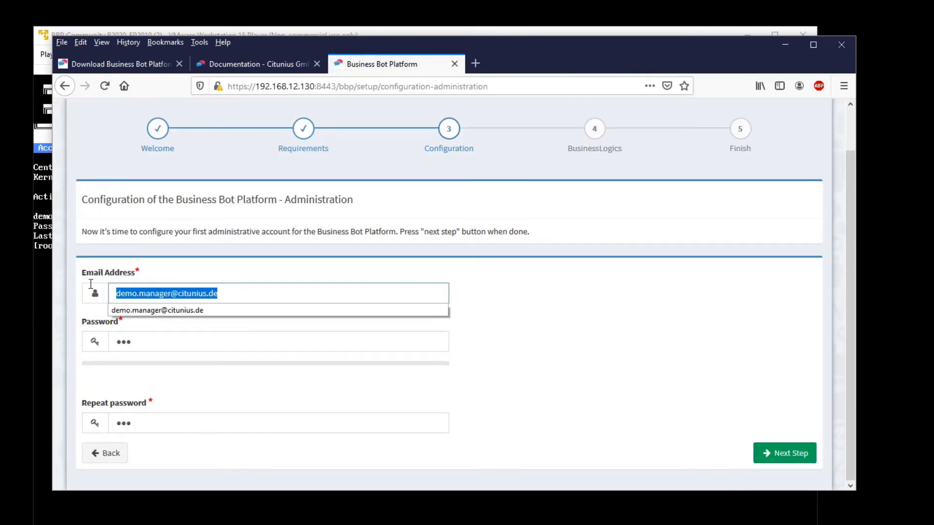
pyautogui.click(228, 296)
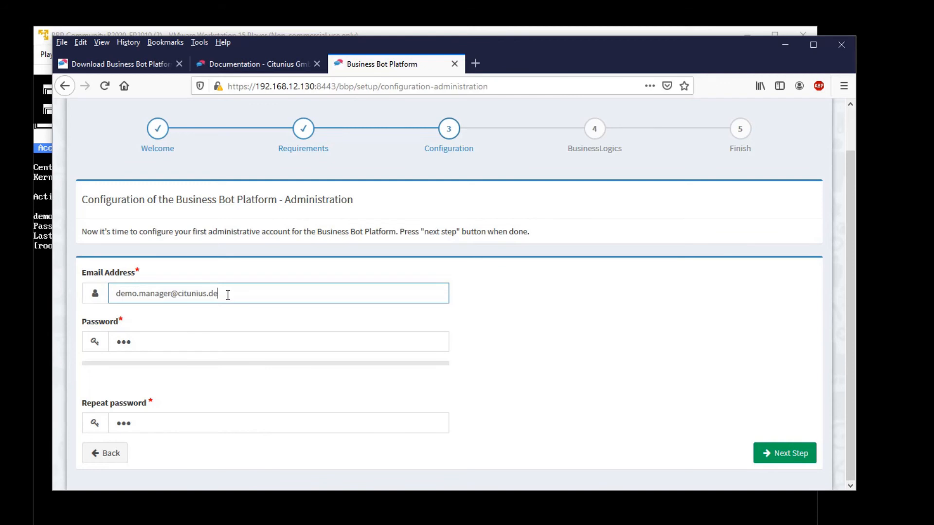
pyautogui.doubleClick(142, 341)
pyautogui.write('••••••••')
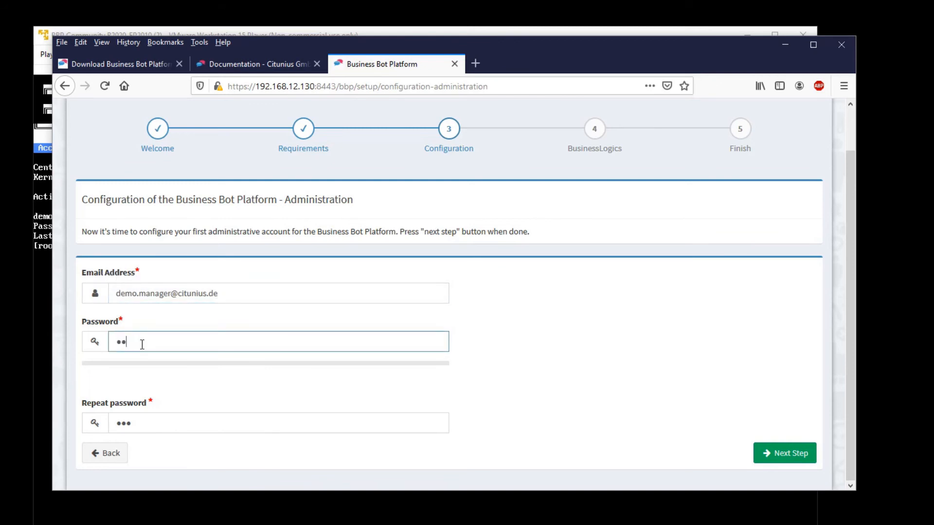
pyautogui.doubleClick(146, 424)
pyautogui.write('••••••••')
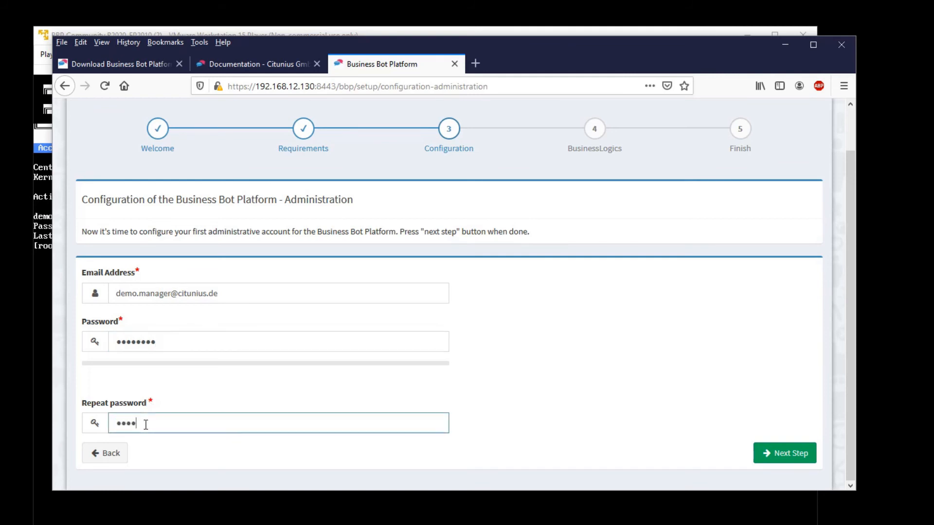
pyautogui.click(784, 453)
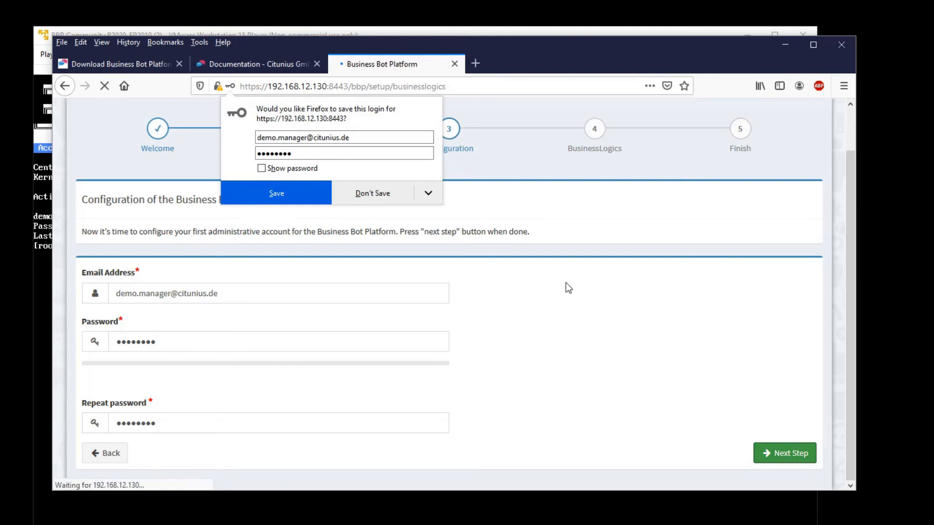
pyautogui.scroll(-2, 514, 267)
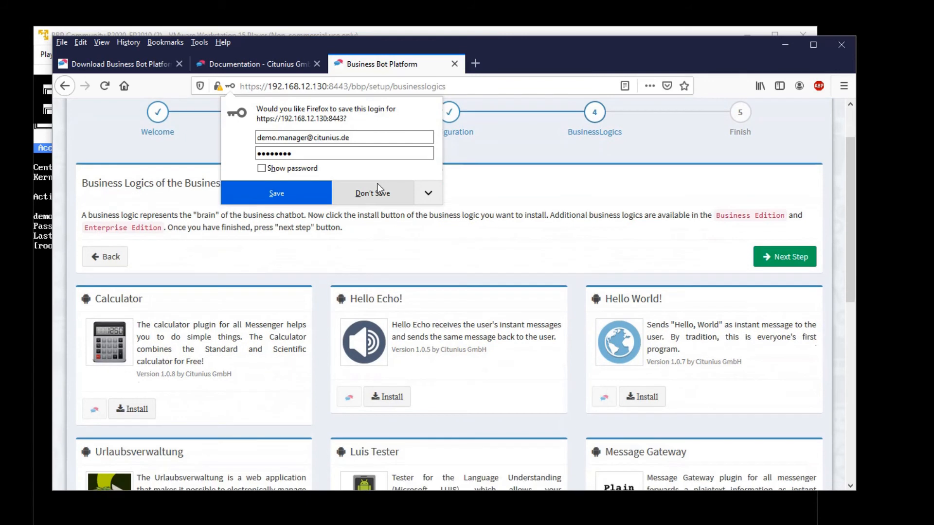
# - Install the Hello World! business logic from its card until it shows Installed
pyautogui.click(288, 194)
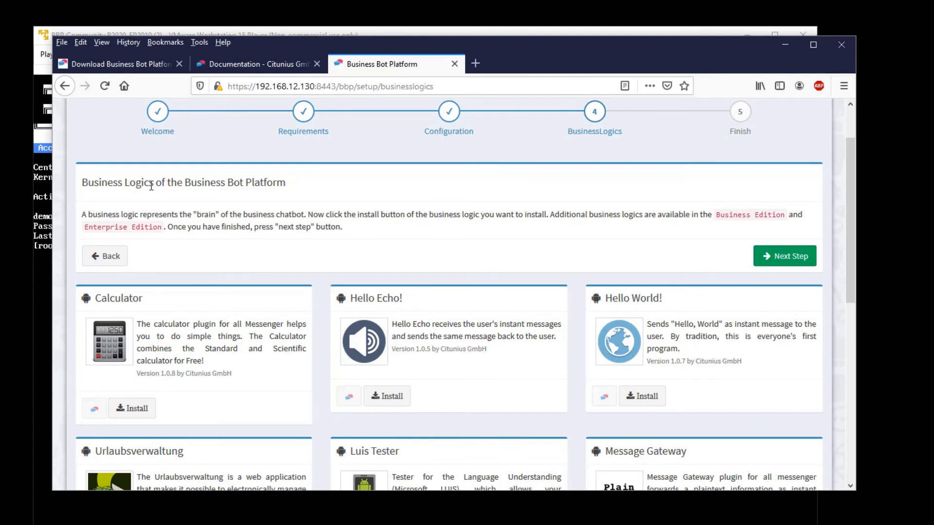
pyautogui.scroll(2, 359, 234)
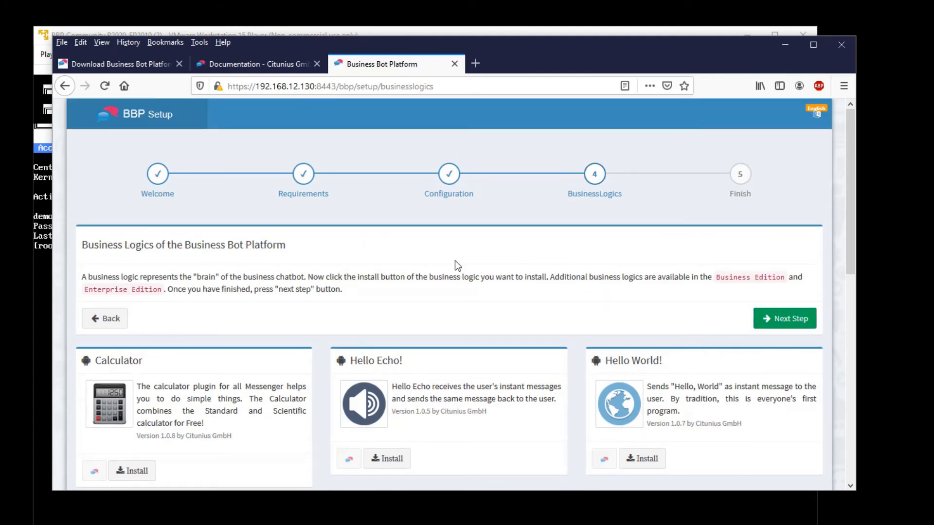
pyautogui.scroll(-2, 467, 268)
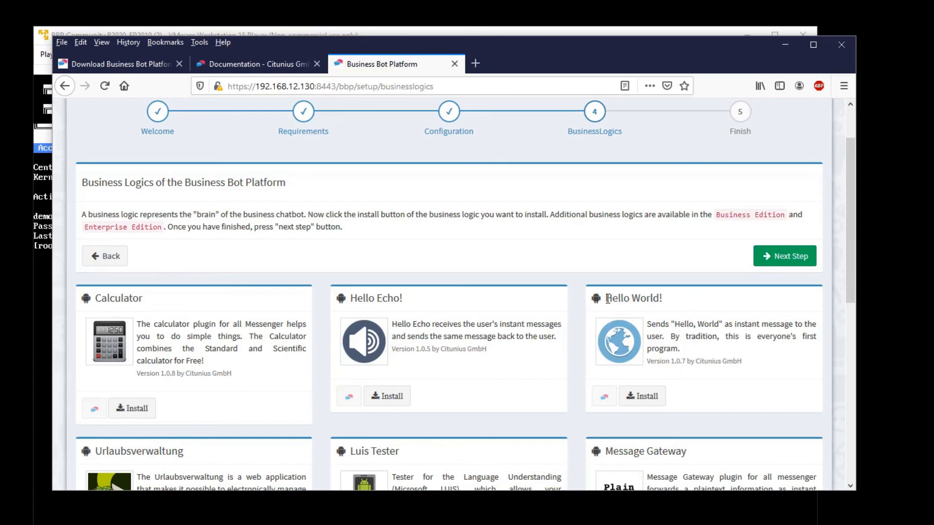
pyautogui.moveTo(607, 298); pyautogui.dragTo(675, 302)
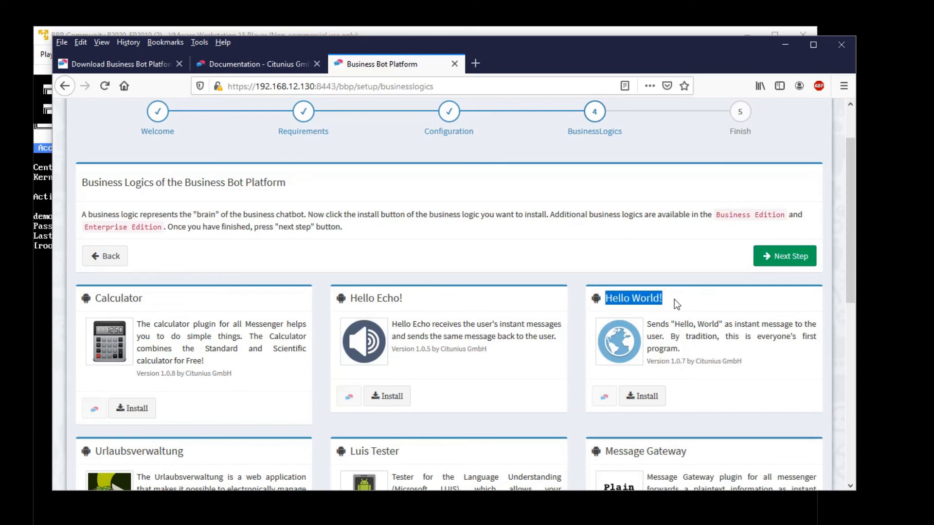
pyautogui.click(651, 399)
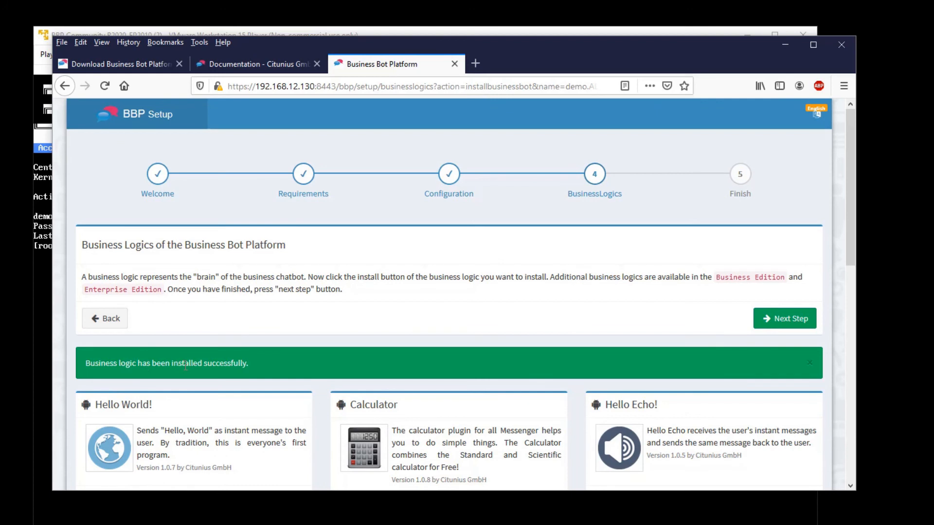
pyautogui.scroll(-2, 648, 316)
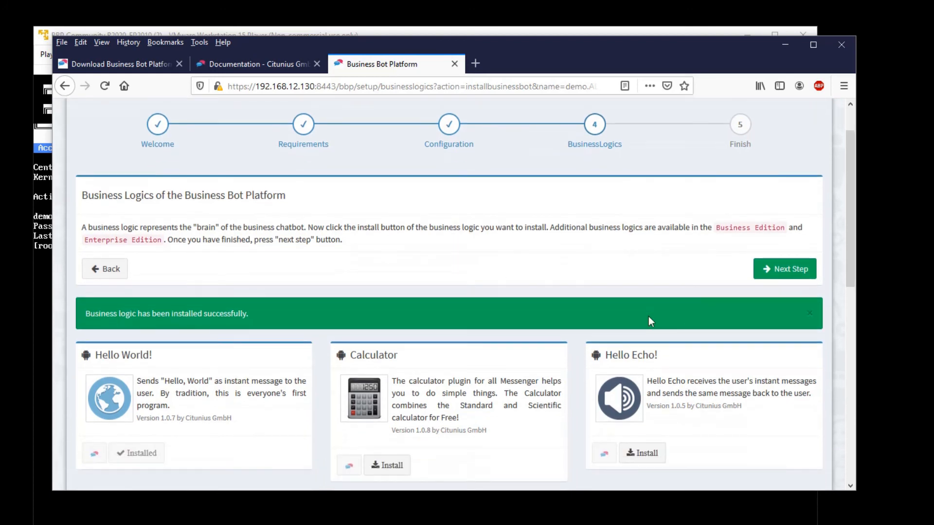
# - Continue to the Finish step and follow the Web Interface Login link
pyautogui.click(789, 258)
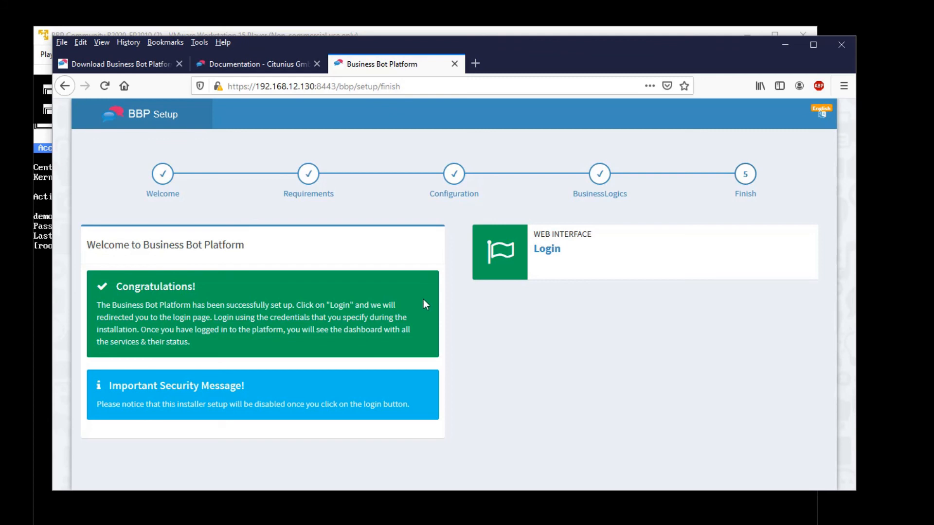
pyautogui.click(548, 253)
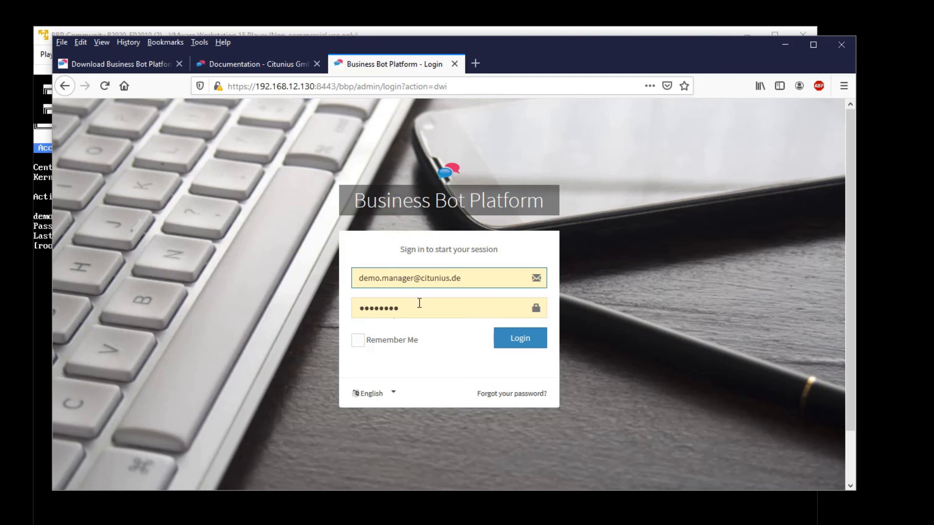
# - Log in as the administrator with the prefilled e-mail and password
pyautogui.click(514, 341)
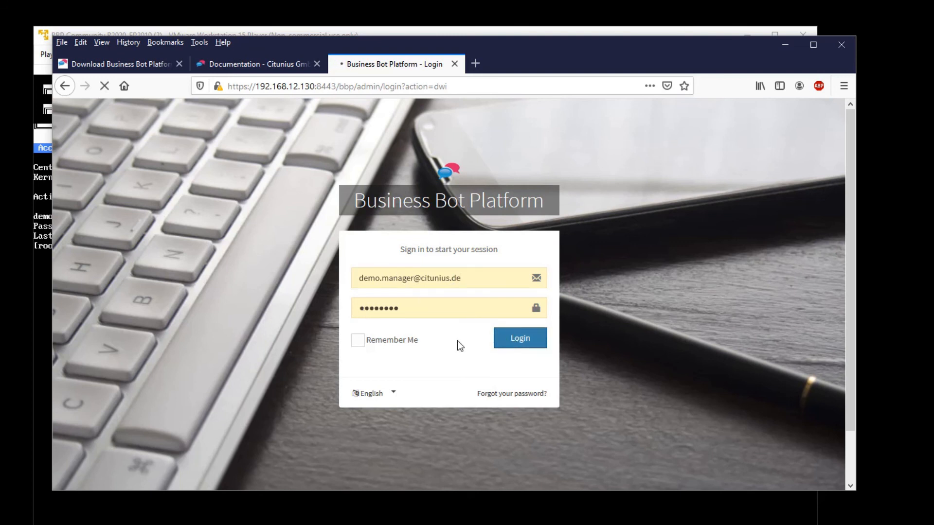